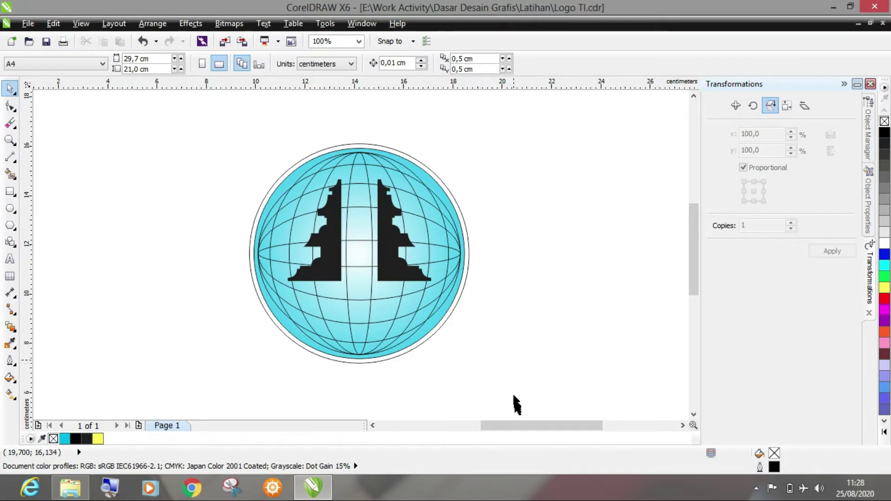
pyautogui.click(523, 291)
pyautogui.hscroll(-10, 523, 290)
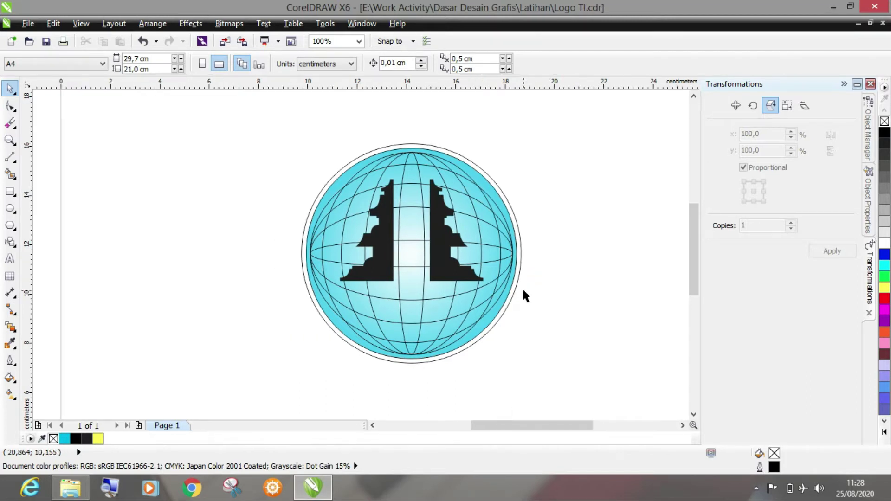
pyautogui.hscroll(-2, 524, 291)
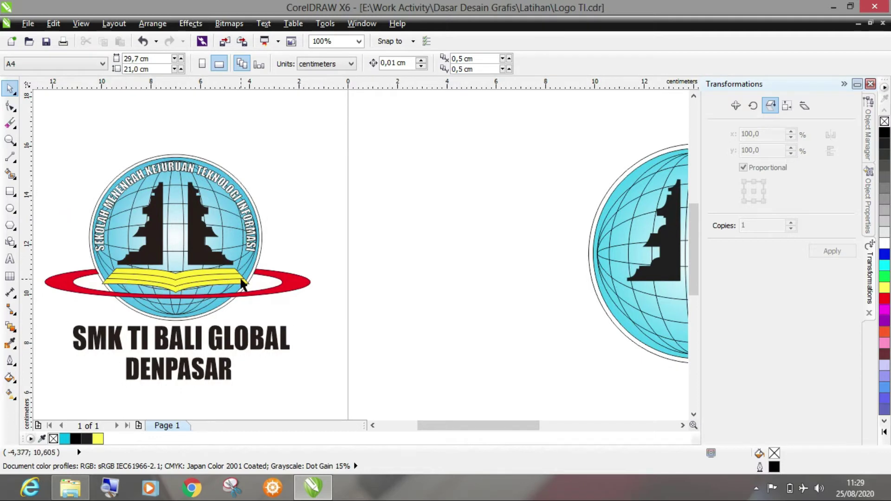
pyautogui.hscroll(7, 242, 279)
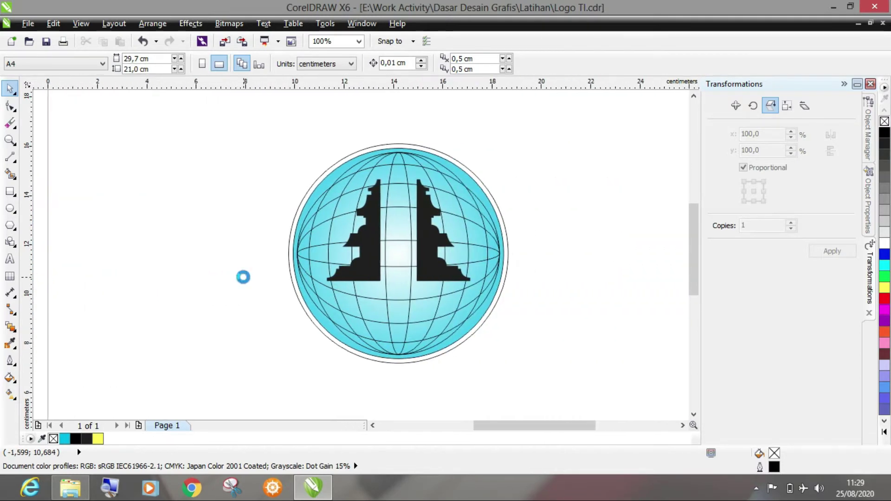
pyautogui.hscroll(2, 243, 277)
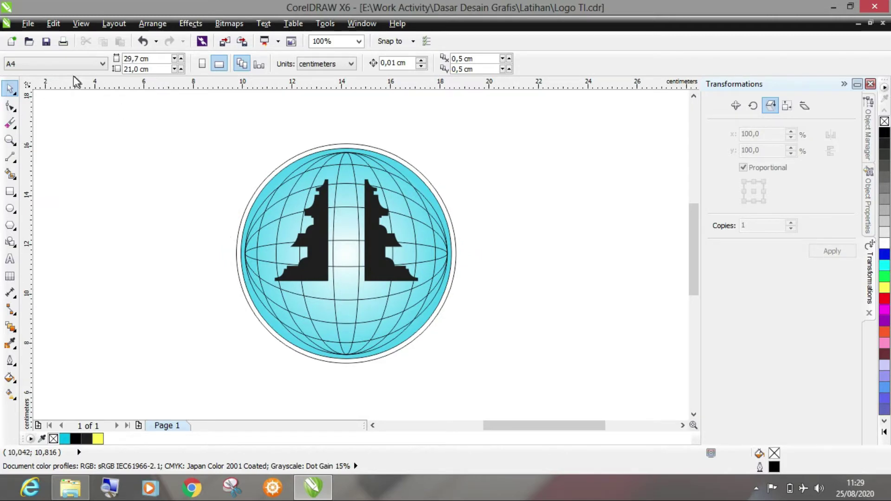
# Start saving a copy of the drawing in the Logo & Name Card folder, keeping the CDR - CorelDRAW format.
pyautogui.click(27, 23)
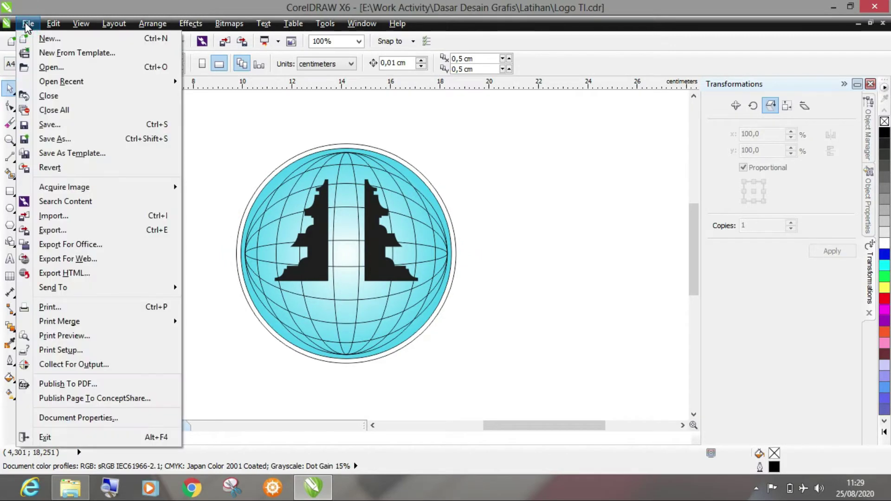
pyautogui.click(111, 139)
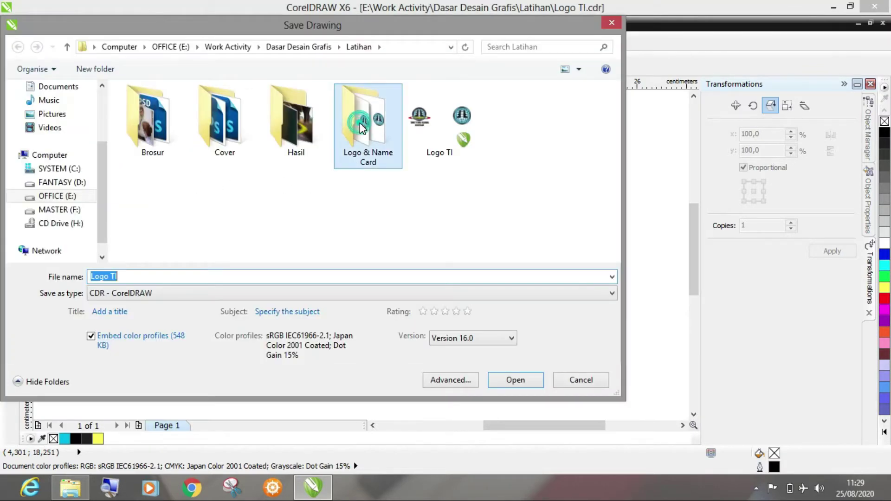
pyautogui.doubleClick(362, 128)
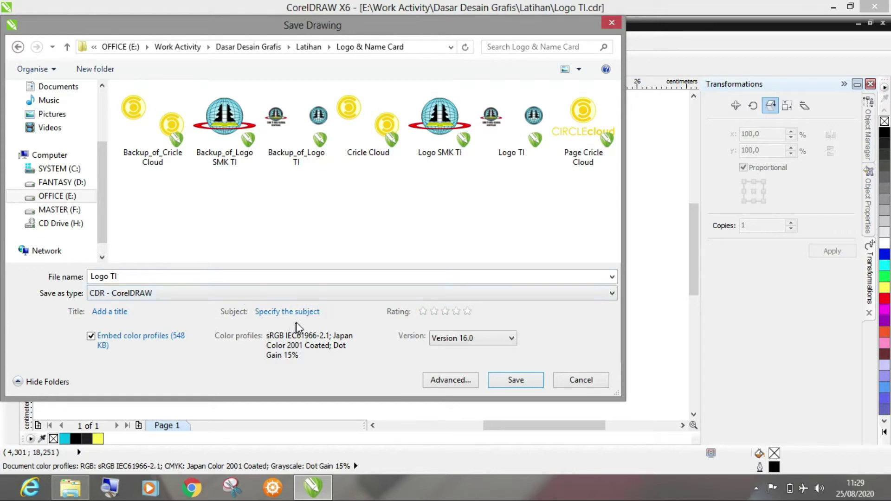
pyautogui.click(150, 295)
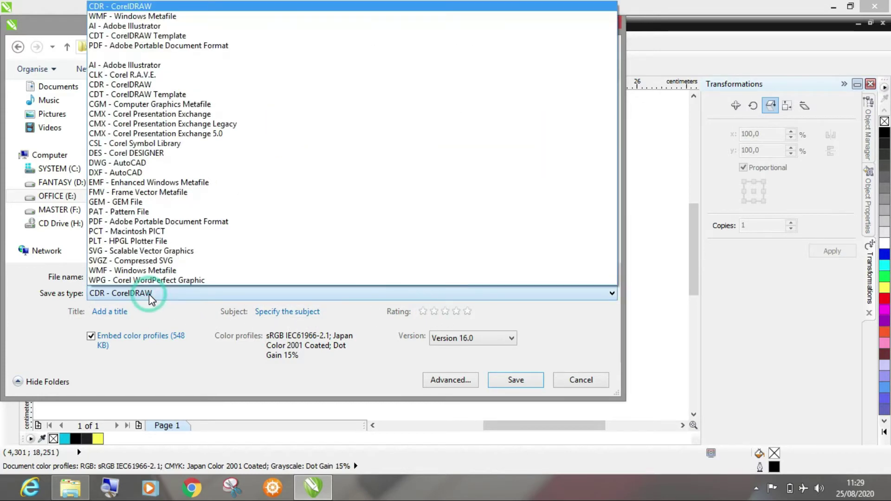
pyautogui.click(165, 6)
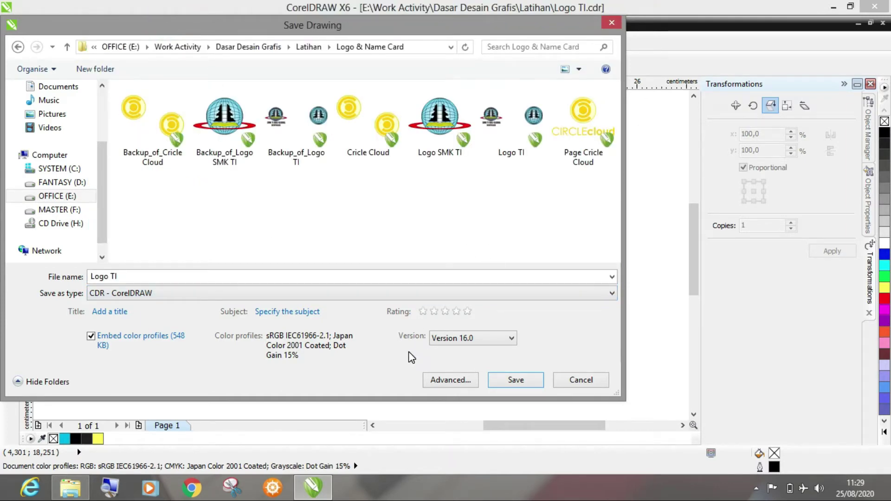
# Try Version 15.0 and Version 14.0 for the saved file and switch back to Version 16.0.
pyautogui.click(497, 338)
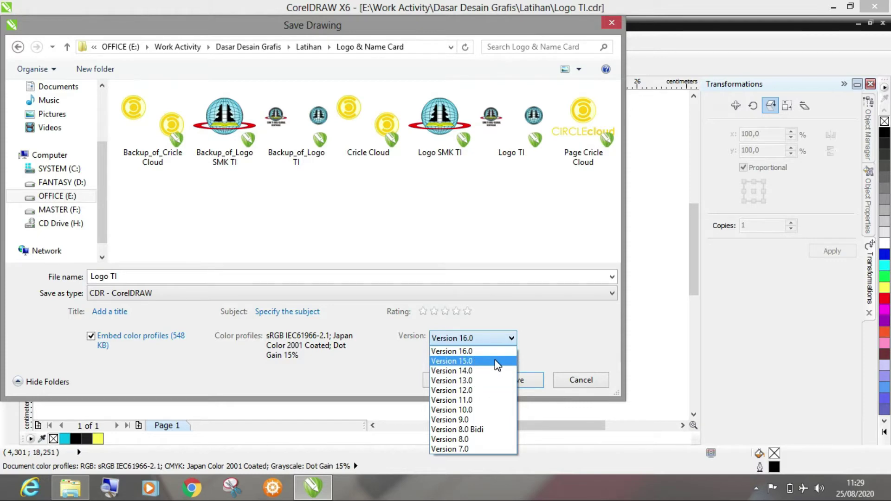
pyautogui.click(546, 344)
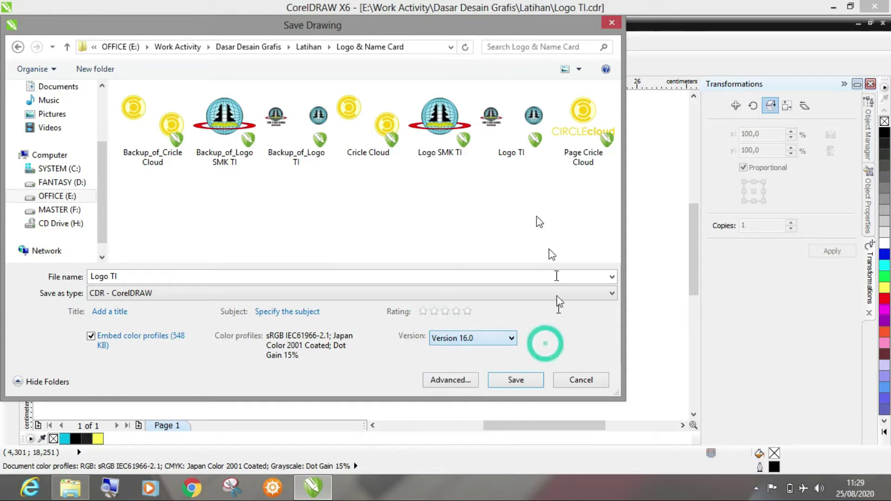
pyautogui.click(474, 342)
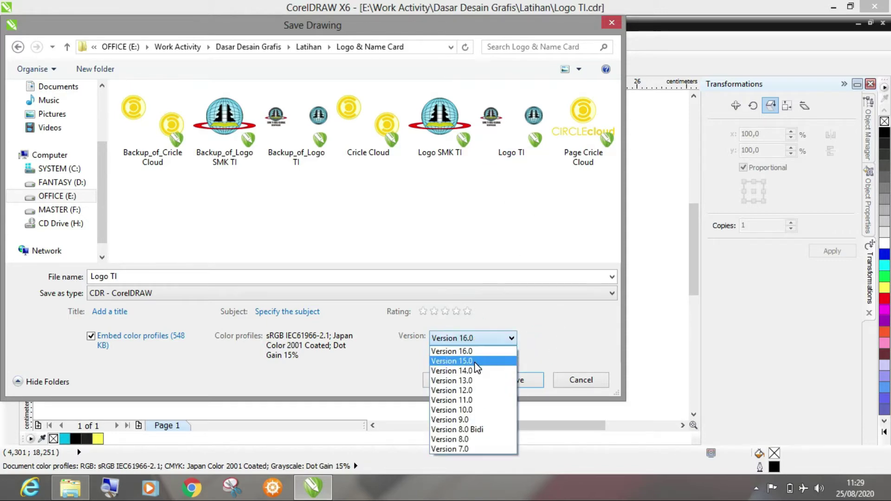
pyautogui.click(464, 361)
pyautogui.click(494, 341)
pyautogui.click(479, 368)
pyautogui.click(508, 342)
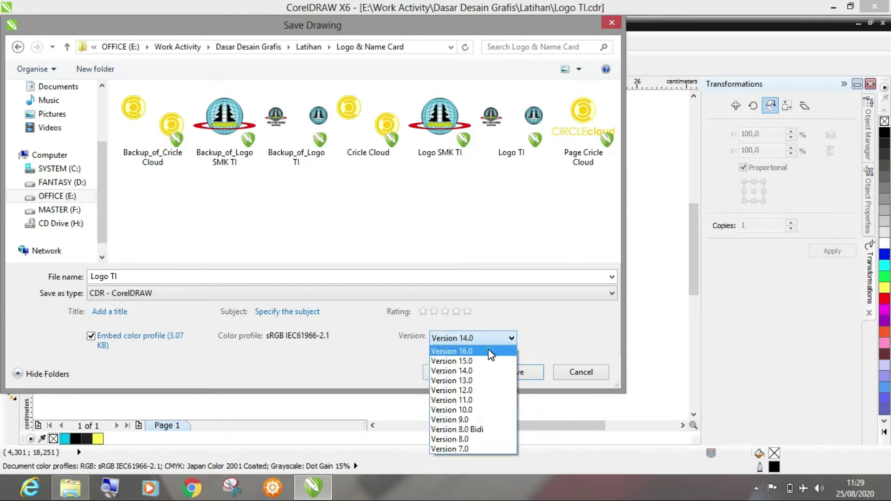
pyautogui.click(460, 350)
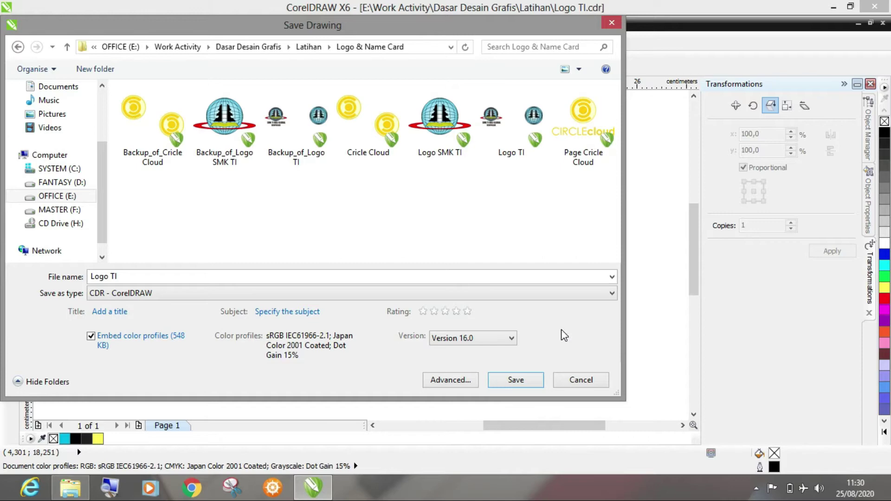
# Save the drawing as Logo TI, replacing the existing file of that name in the folder.
pyautogui.click(516, 381)
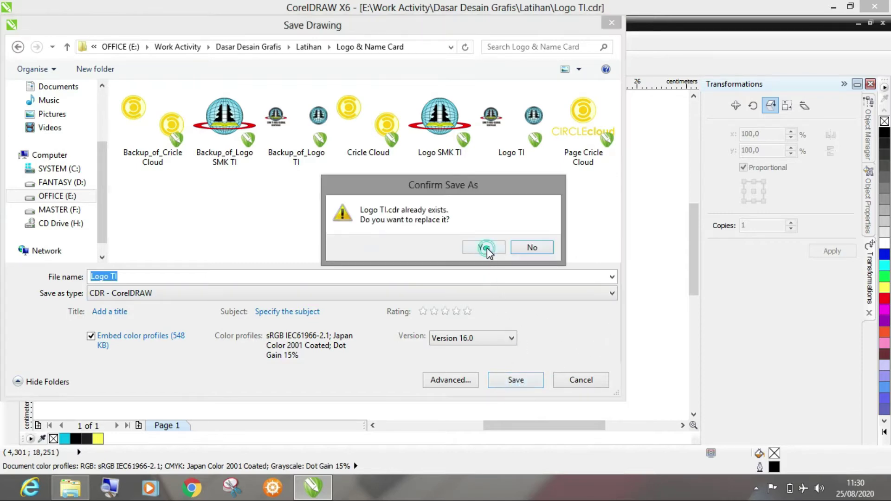
pyautogui.click(485, 247)
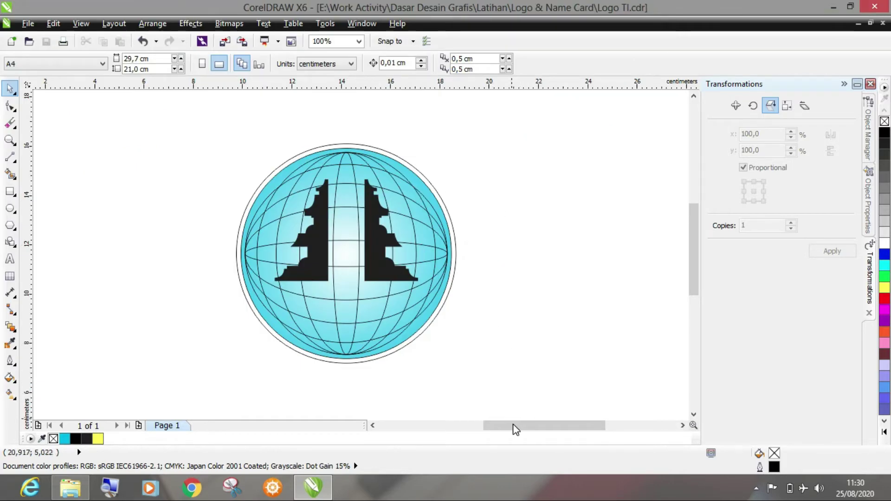
# Draw a shallow arched open curve about 3.07 cm wide and 0.38 cm high with the Pen tool in the empty area below the globe.
pyautogui.moveTo(513, 425); pyautogui.dragTo(414, 441)
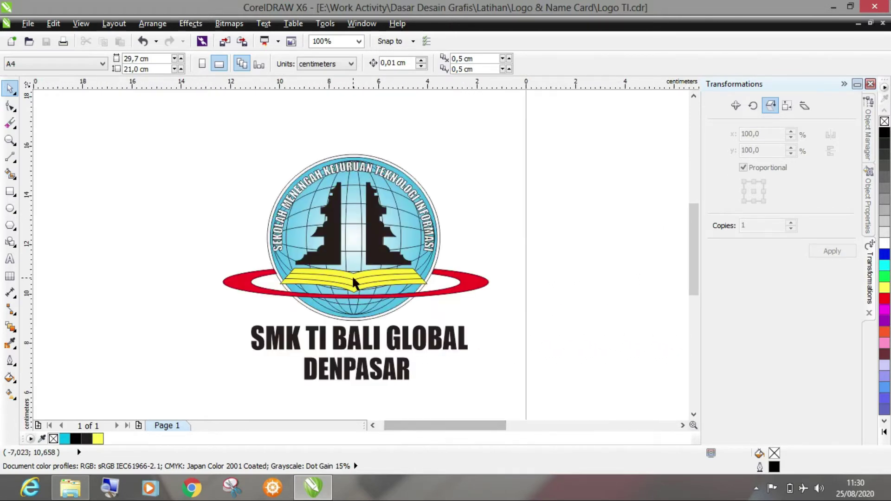
pyautogui.scroll(2, 354, 288)
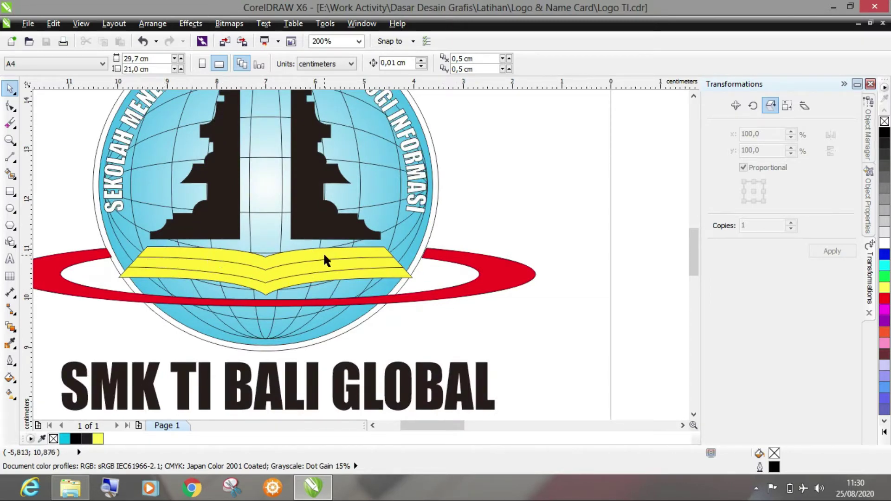
pyautogui.moveTo(413, 425); pyautogui.dragTo(474, 427)
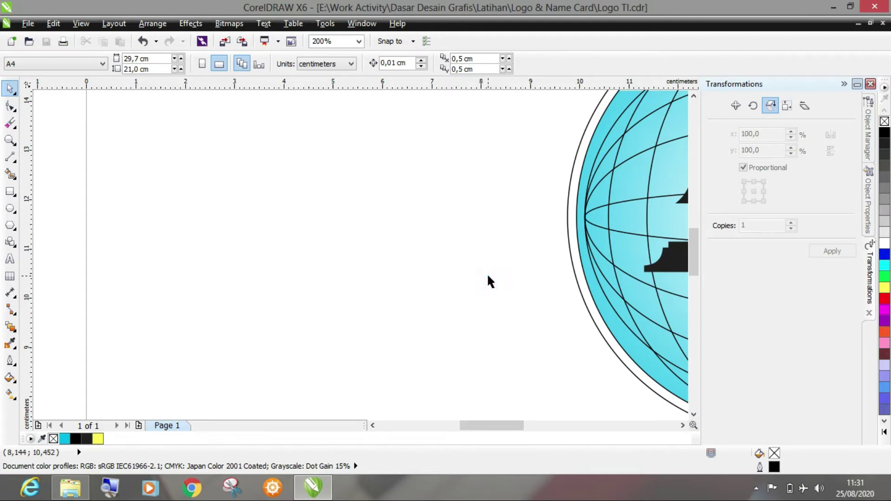
pyautogui.scroll(-10, 488, 276)
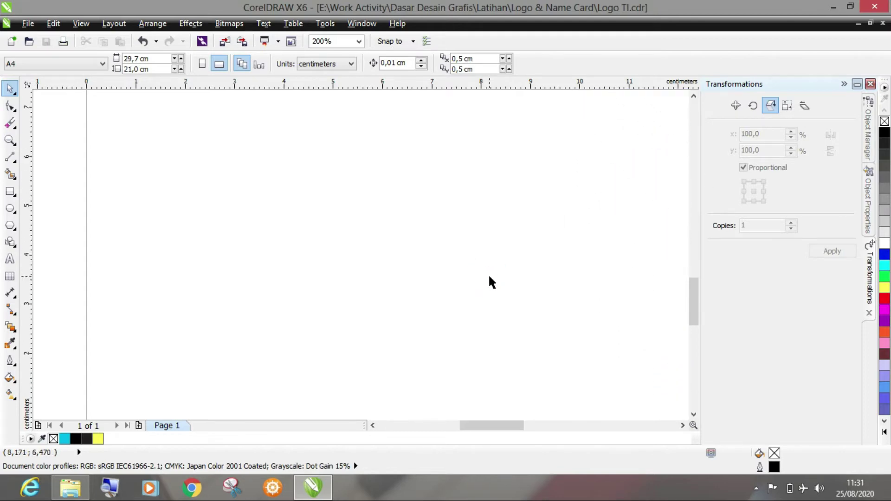
pyautogui.moveTo(515, 426); pyautogui.dragTo(519, 428)
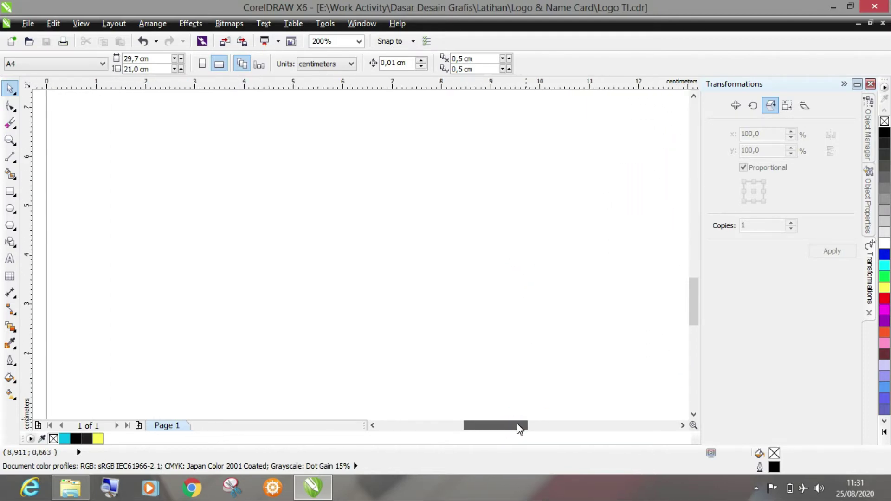
pyautogui.click(8, 161)
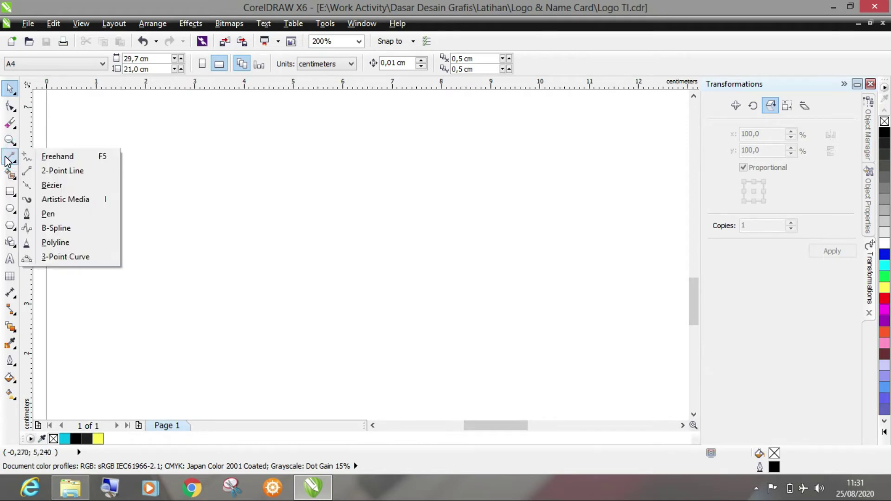
pyautogui.click(9, 159)
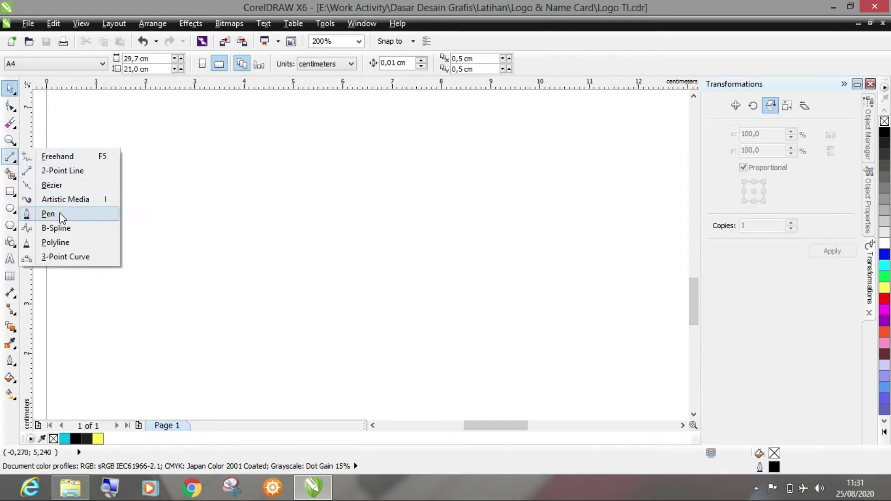
pyautogui.click(81, 215)
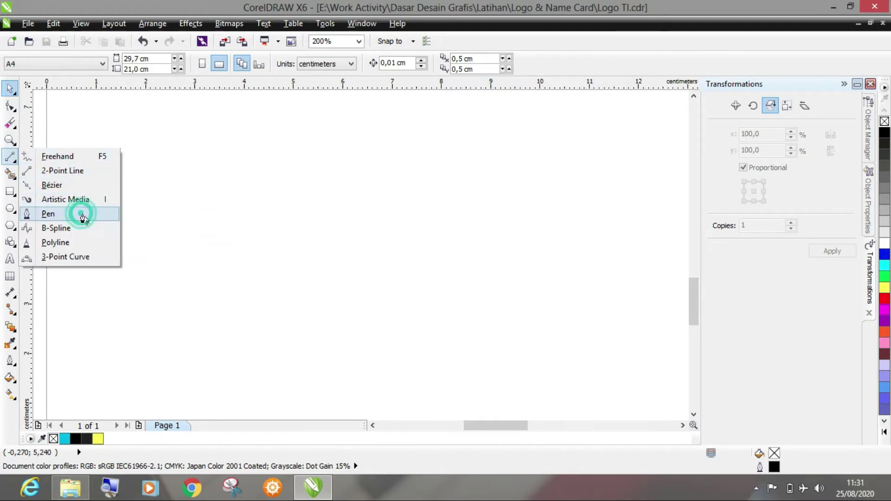
pyautogui.click(218, 262)
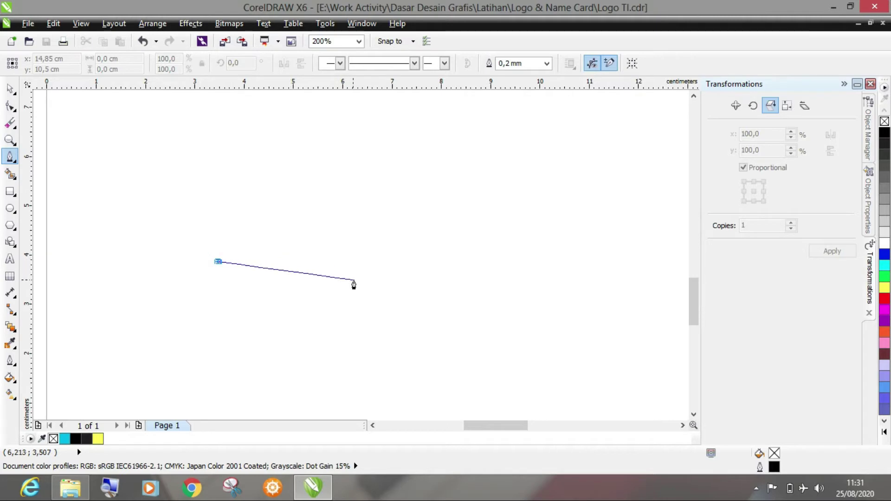
pyautogui.moveTo(369, 278); pyautogui.dragTo(409, 306)
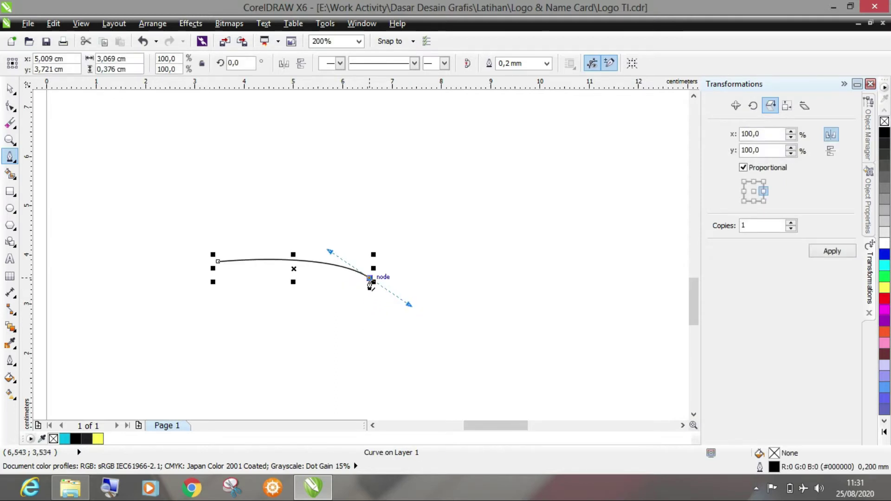
pyautogui.doubleClick(369, 278)
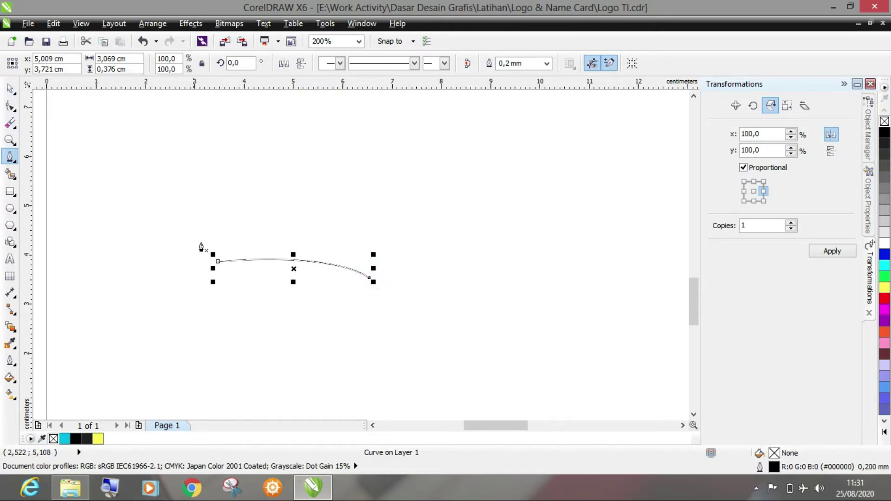
# Try bending the middle of the arched curve slightly upward with the Shape tool, and undo the bend.
pyautogui.scroll(1, 213, 250)
pyautogui.click(11, 106)
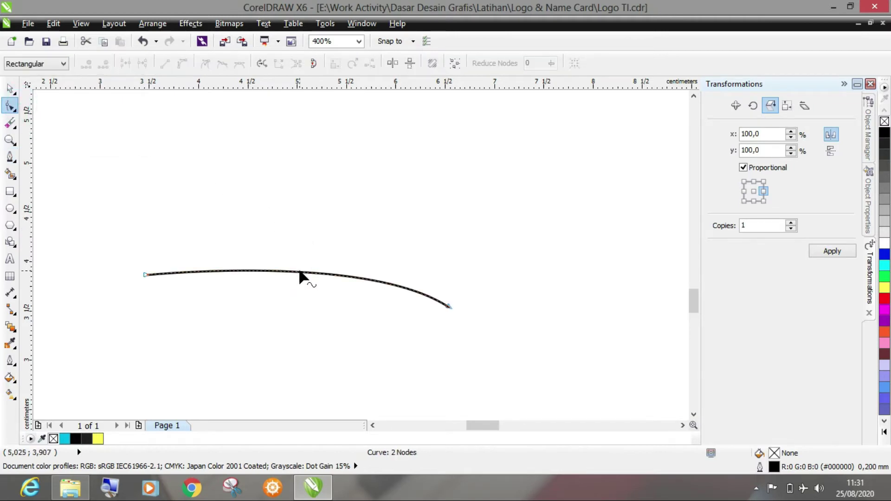
pyautogui.moveTo(299, 272); pyautogui.dragTo(303, 267)
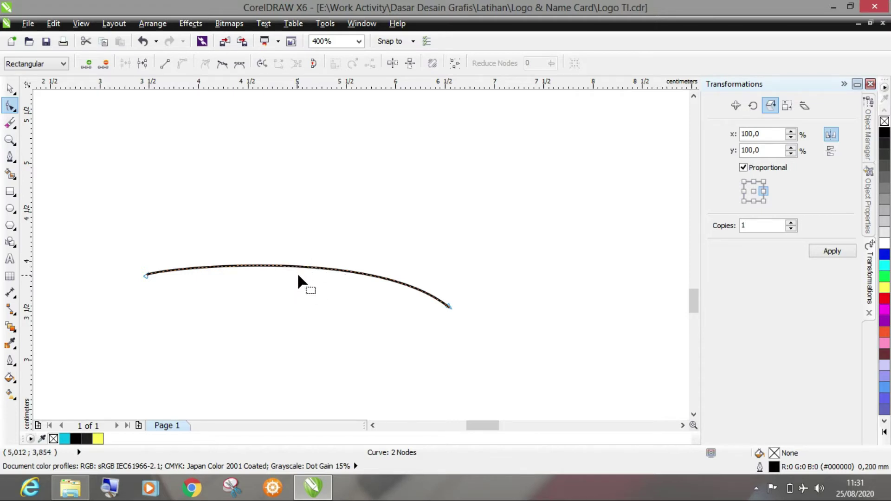
pyautogui.hotkey('ctrl', 'z')
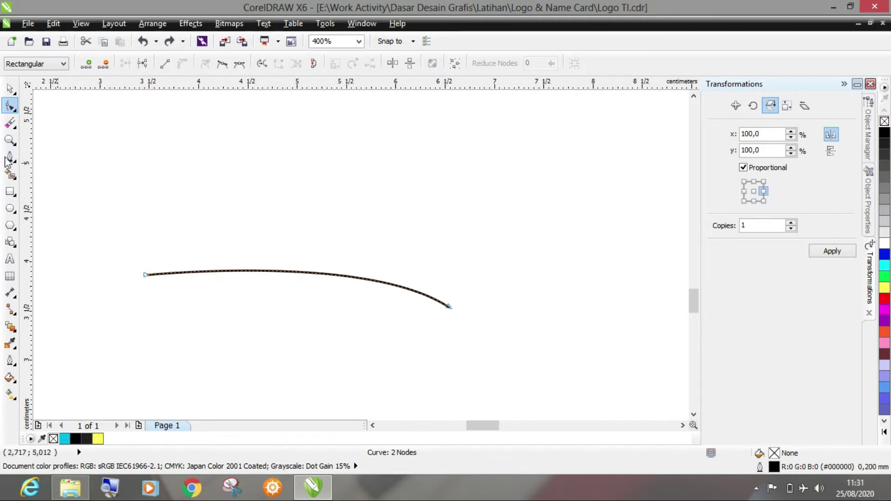
# Try stacking two evenly spaced copies of the arched curve directly below the original, and undo both copies.
pyautogui.click(10, 88)
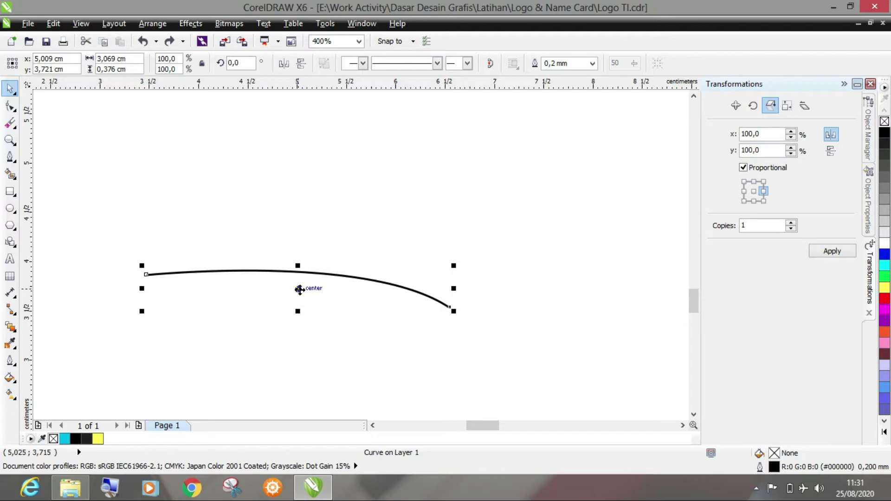
pyautogui.moveTo(299, 289); pyautogui.dragTo(294, 340)
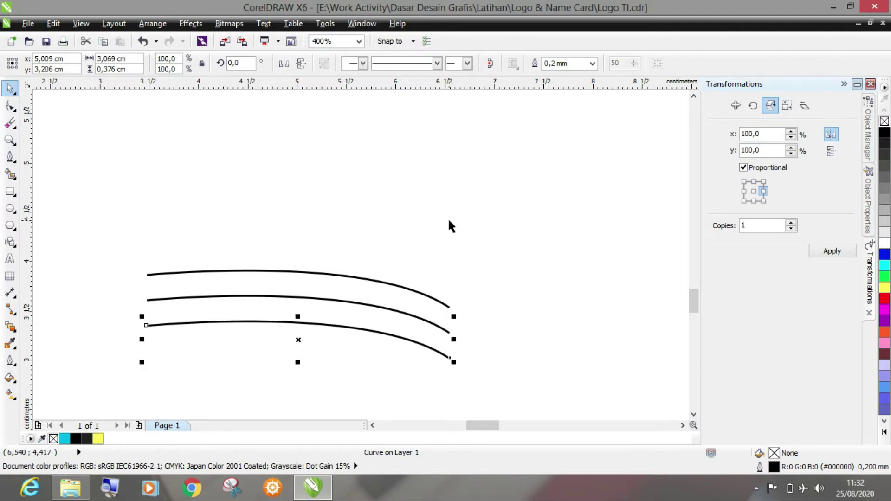
pyautogui.hotkey('ctrl', 'z')
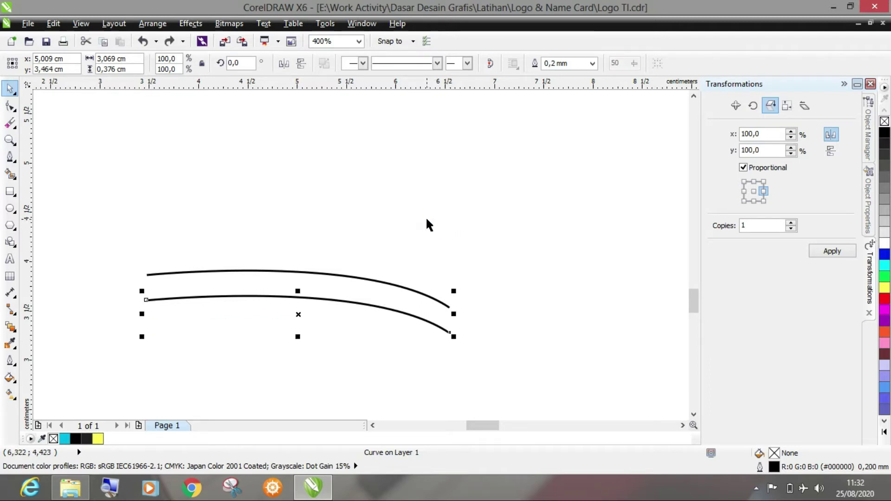
pyautogui.hotkey('ctrl', 'z')
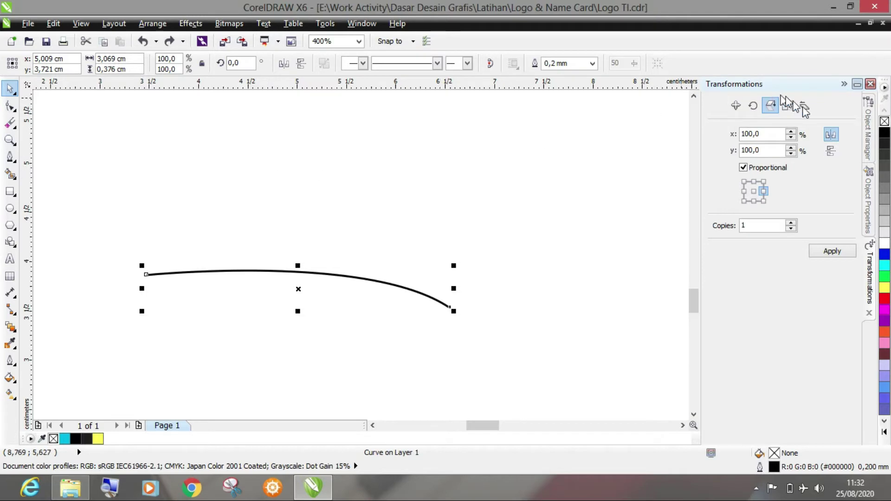
pyautogui.click(868, 129)
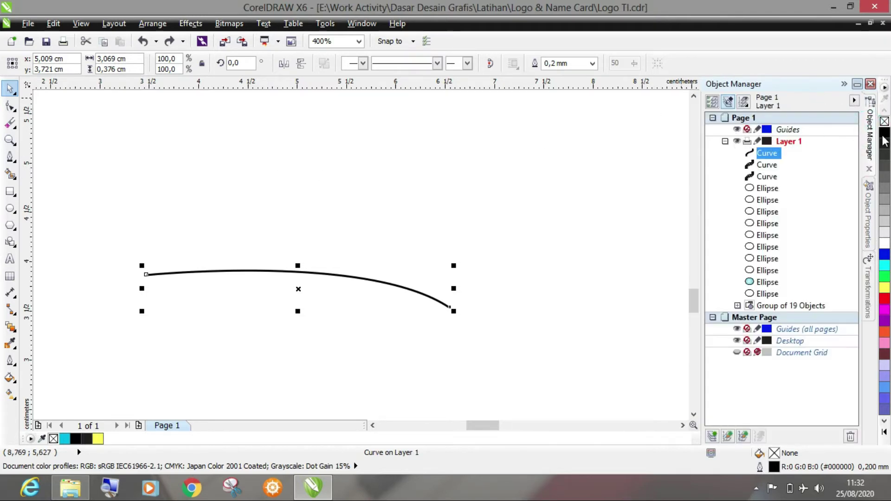
pyautogui.click(868, 209)
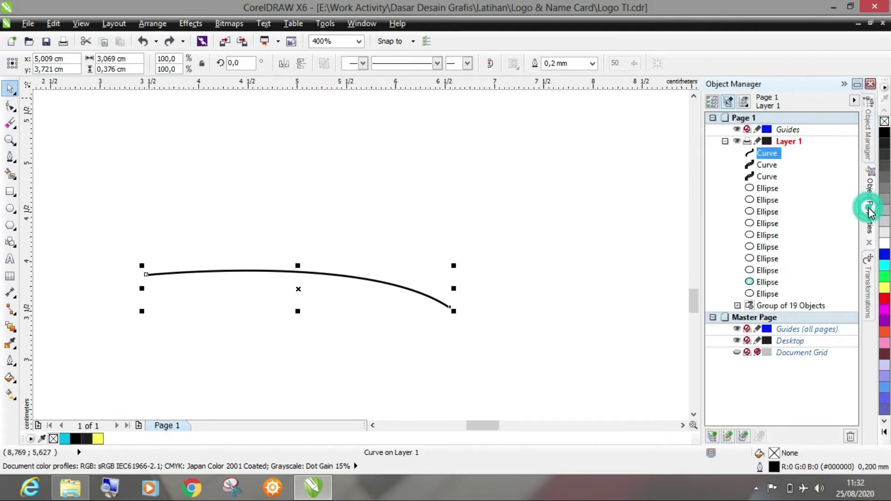
pyautogui.click(869, 285)
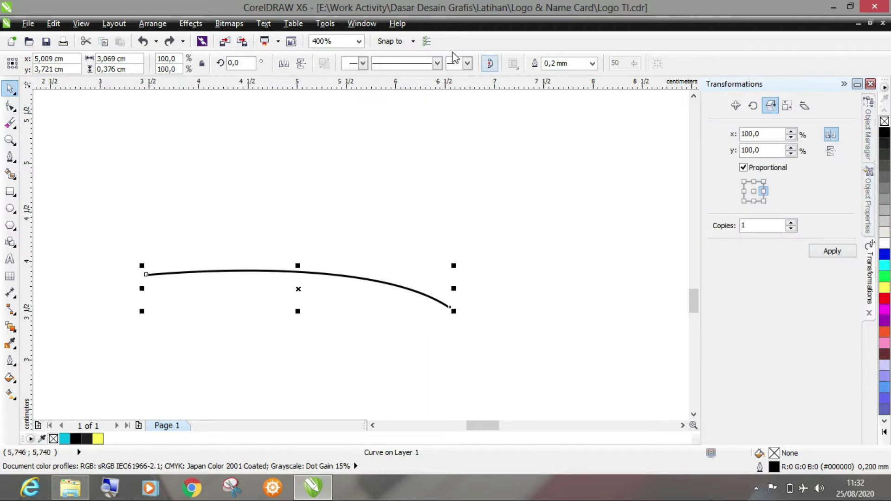
pyautogui.click(362, 23)
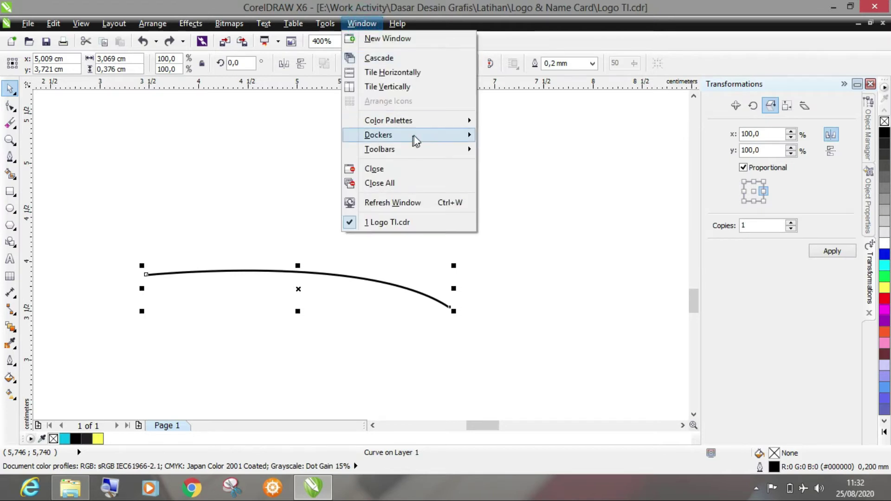
pyautogui.moveTo(413, 136)
pyautogui.moveTo(570, 278)
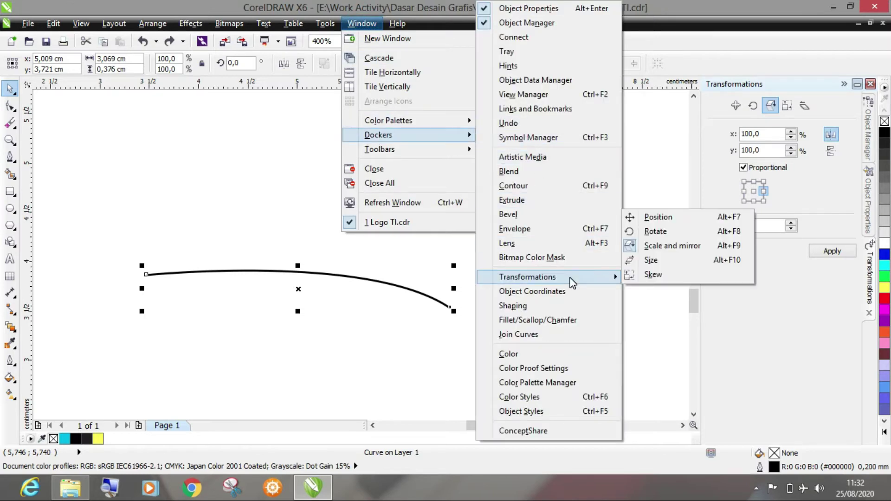
pyautogui.click(658, 155)
# Stack three copies of the arched curve below the original, using a relative position offset of x 0,0 cm and y -0,3 cm.
pyautogui.click(736, 106)
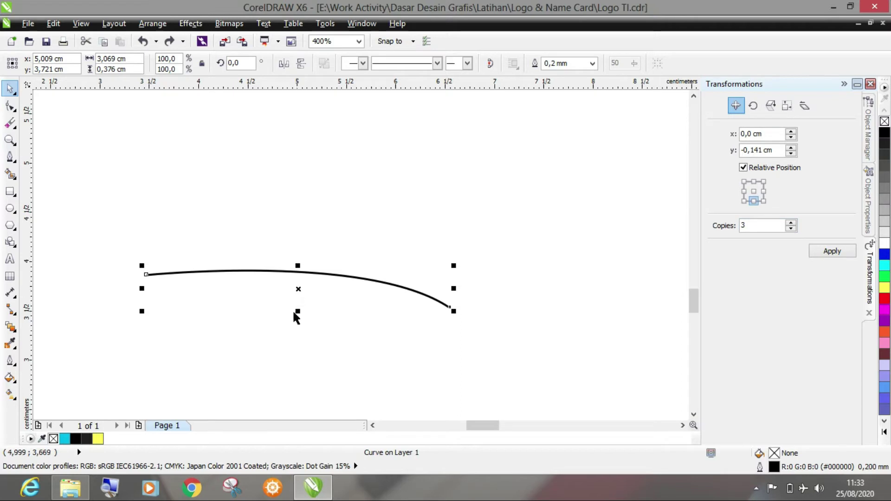
pyautogui.click(790, 228)
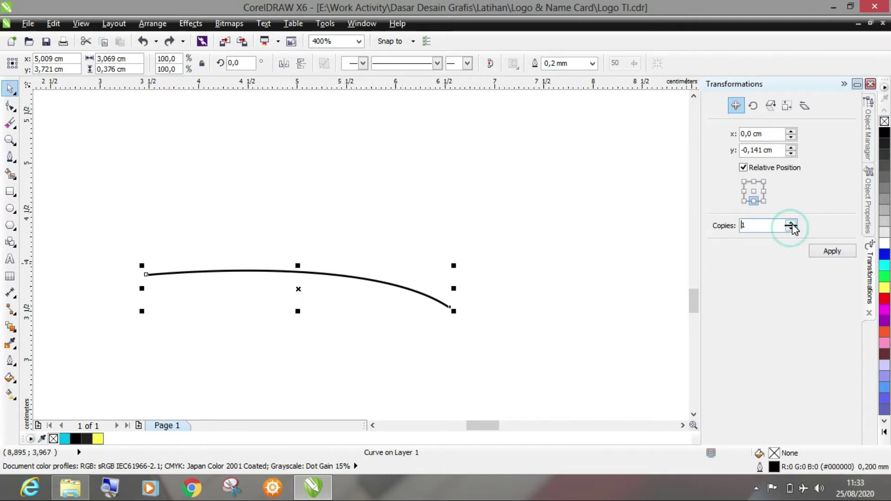
pyautogui.click(790, 223)
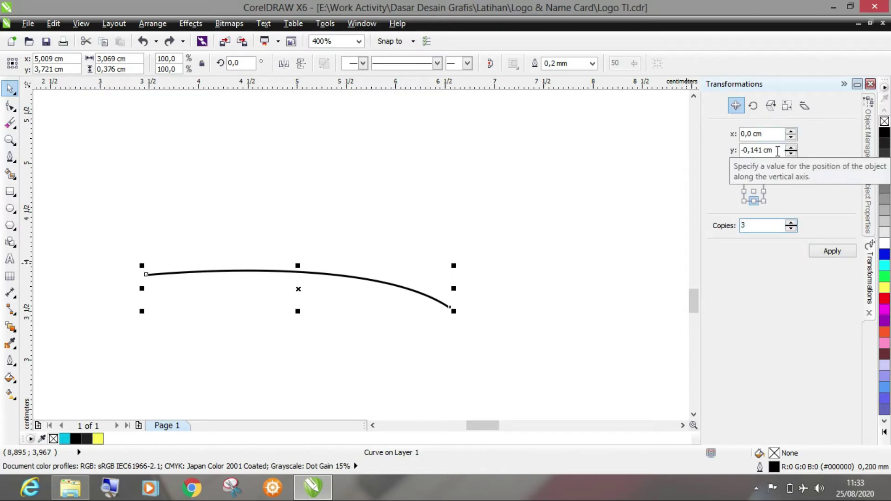
pyautogui.moveTo(777, 151); pyautogui.dragTo(726, 159)
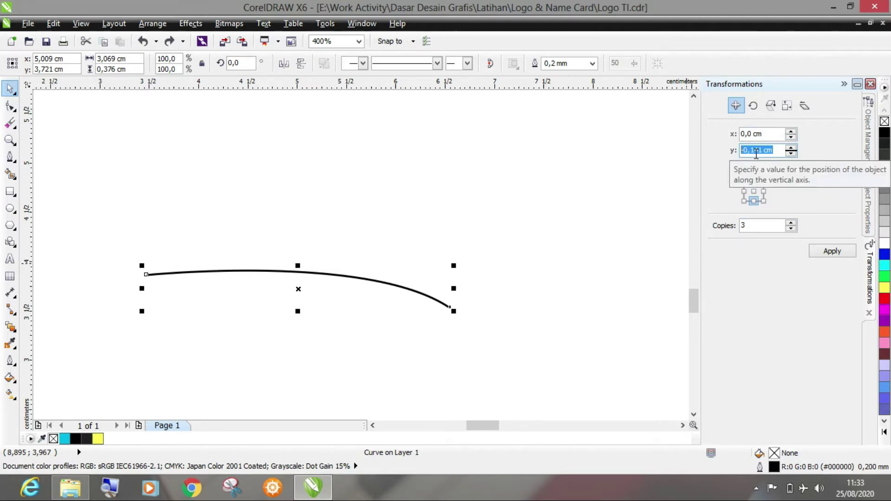
pyautogui.write('-0,3')
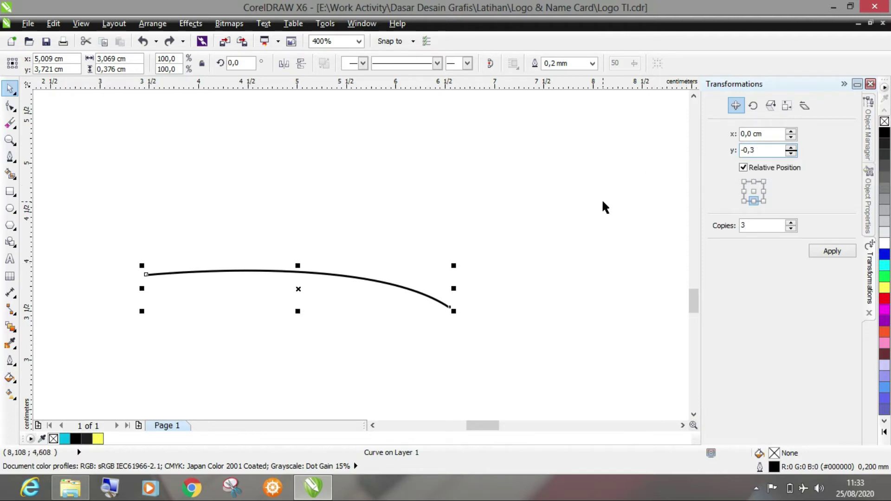
pyautogui.press('Return')
pyautogui.click(830, 252)
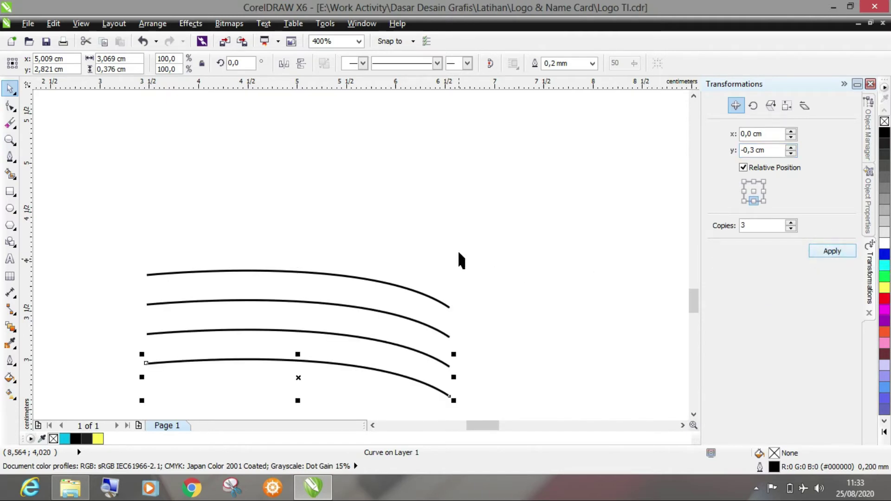
pyautogui.scroll(-1, 473, 234)
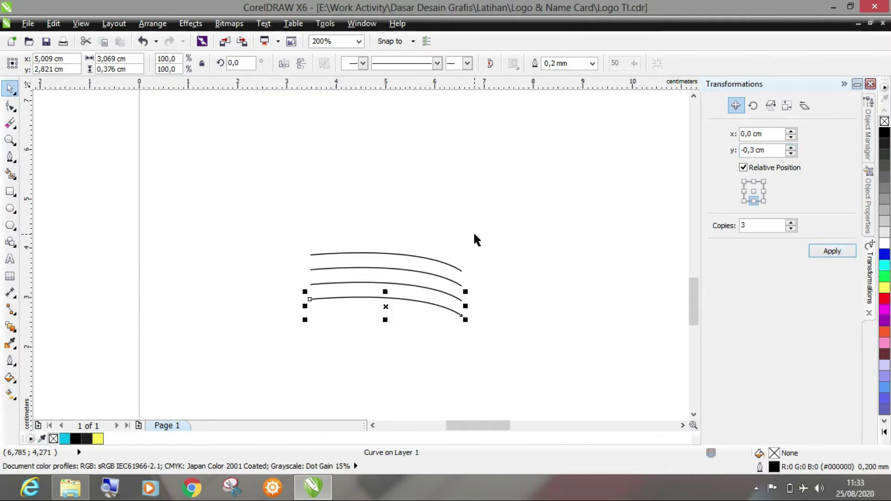
pyautogui.moveTo(478, 422); pyautogui.dragTo(429, 423)
pyautogui.moveTo(694, 288)
pyautogui.mouseDown()
pyautogui.moveTo(694, 260)
pyautogui.moveTo(694, 280)
pyautogui.mouseUp()
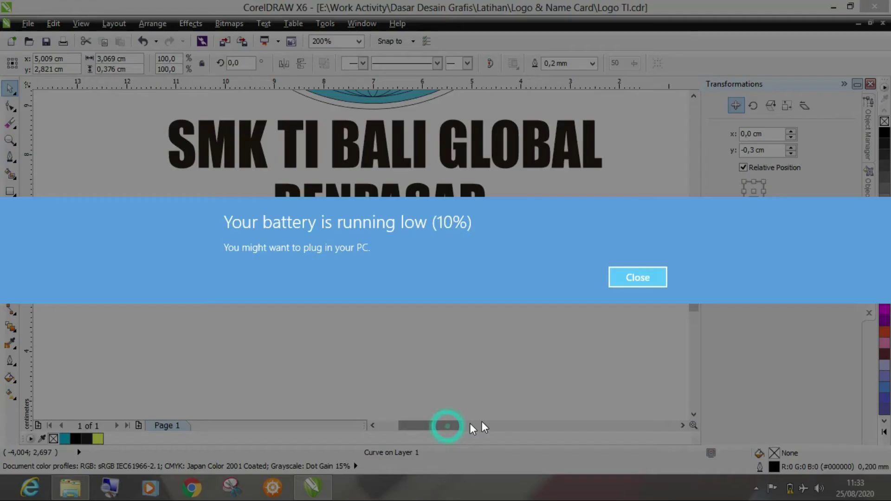
pyautogui.click(637, 278)
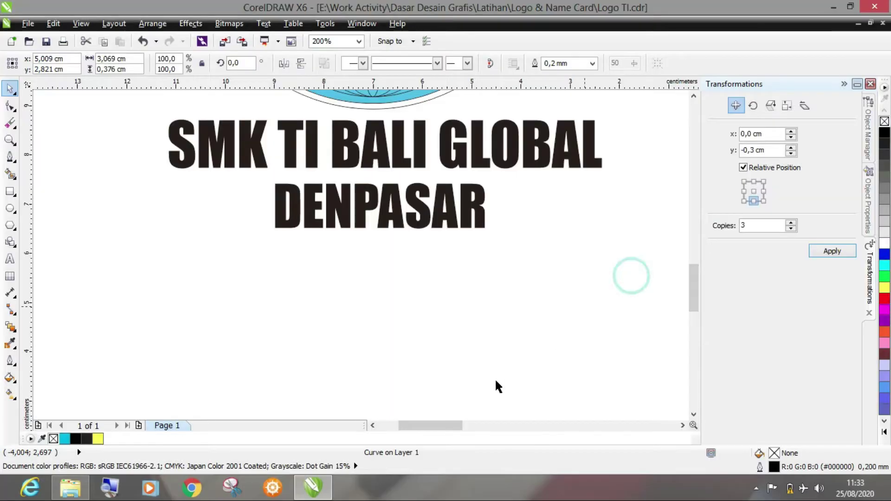
pyautogui.moveTo(429, 425); pyautogui.dragTo(484, 430)
pyautogui.moveTo(692, 291); pyautogui.dragTo(688, 306)
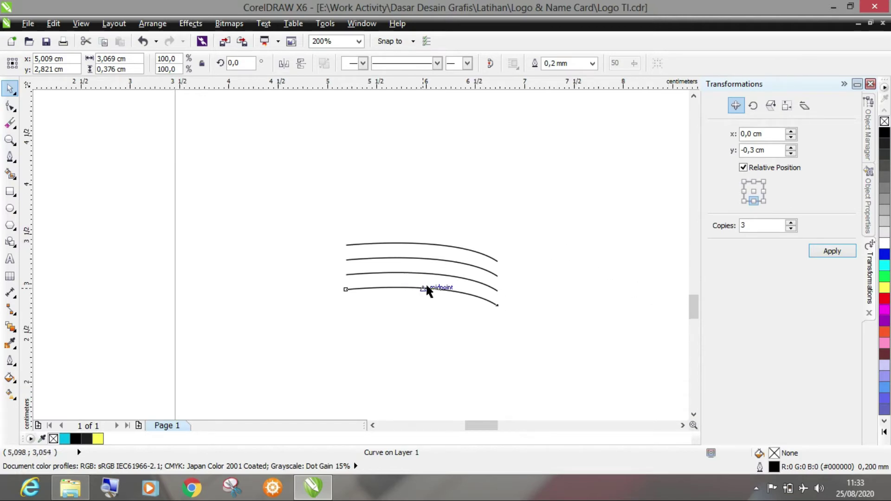
# Draw a slanted 2-Point Line about 0.66 cm wide and 1.37 cm high across the left part of the four curves, and nudge it slightly left.
pyautogui.scroll(2, 424, 283)
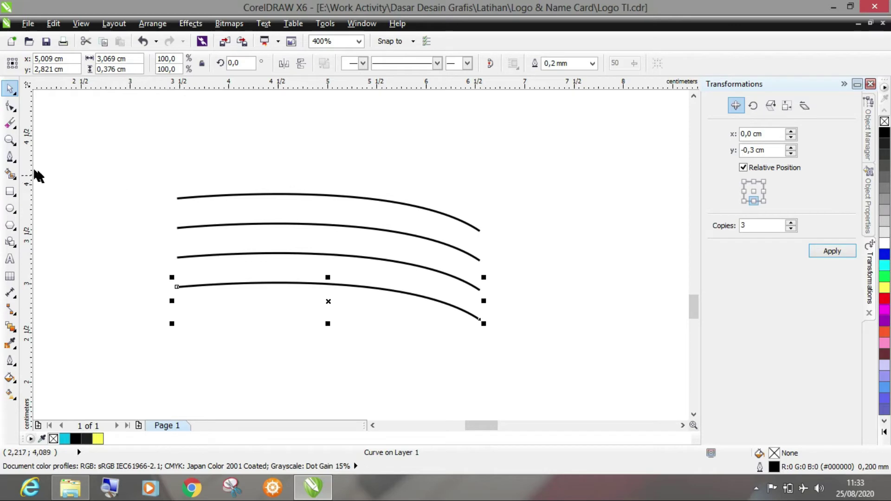
pyautogui.click(11, 160)
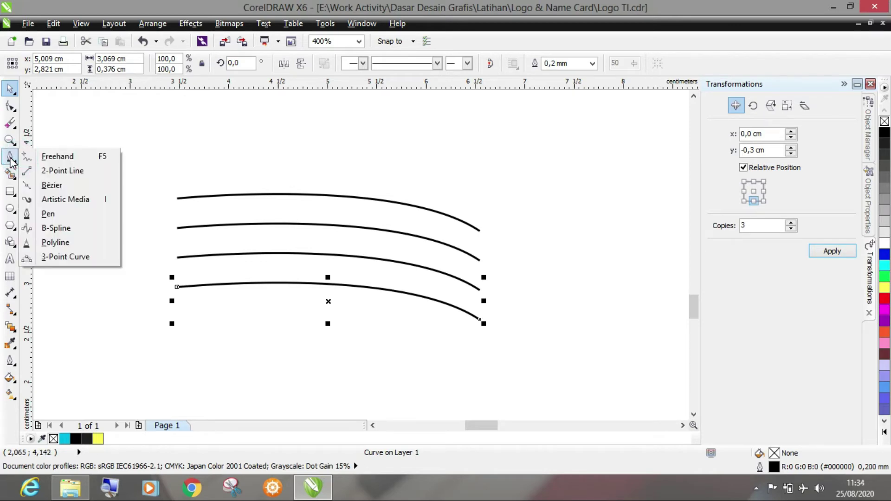
pyautogui.click(77, 172)
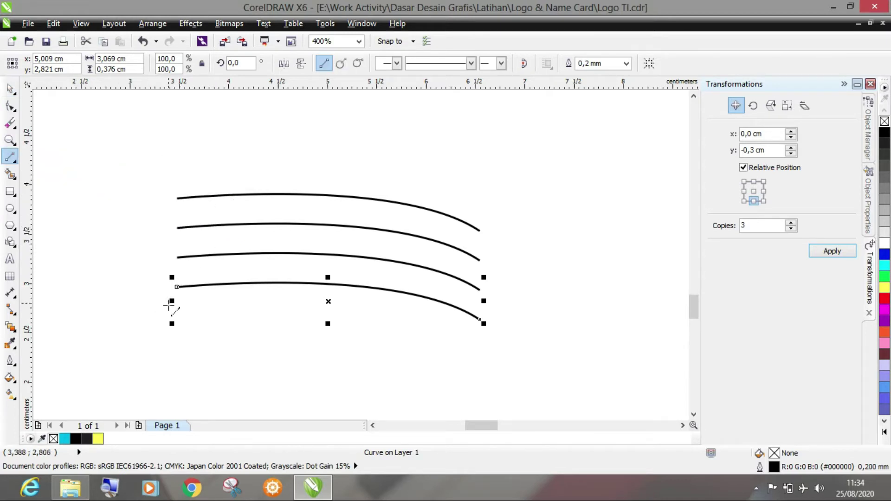
pyautogui.moveTo(168, 308); pyautogui.dragTo(232, 173)
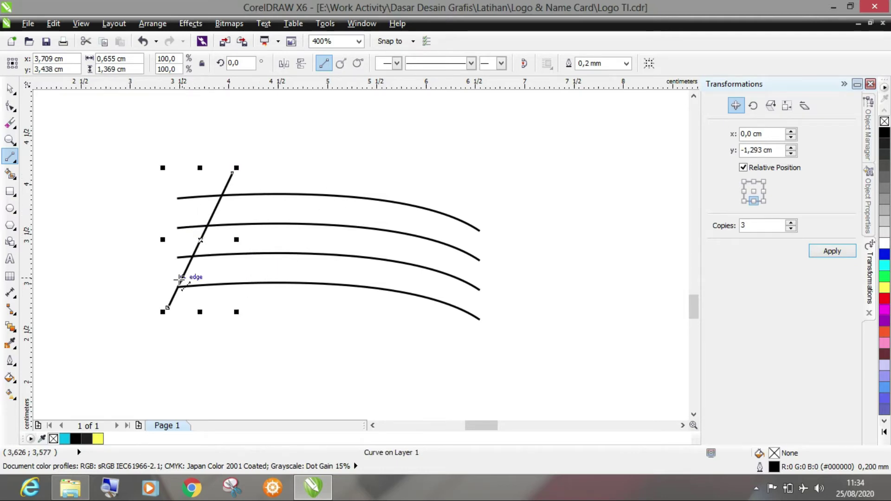
pyautogui.scroll(1, 185, 284)
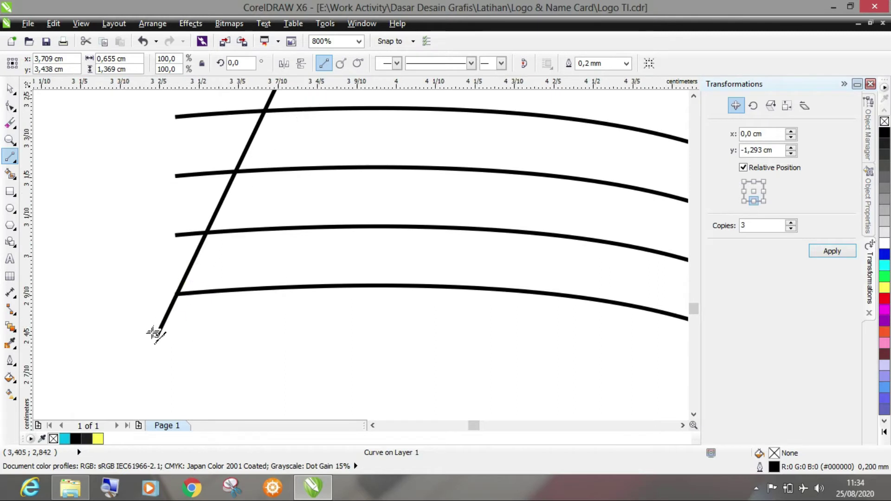
pyautogui.scroll(1, 146, 339)
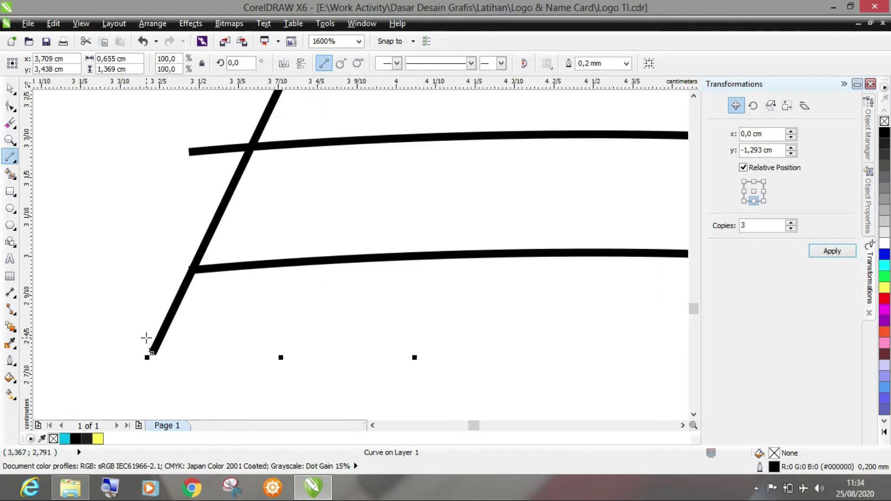
pyautogui.press('Left')
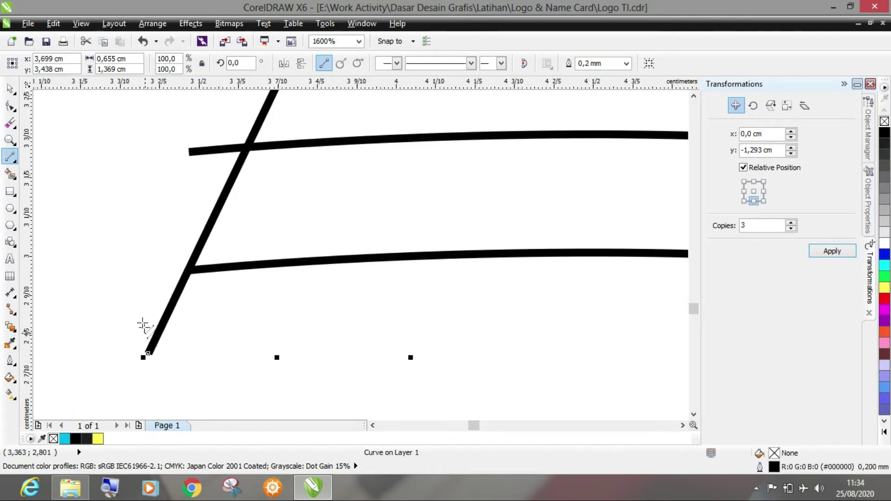
# Snap the slanted line's lower node to the left end node of the bottom curve with the Shape tool.
pyautogui.click(9, 108)
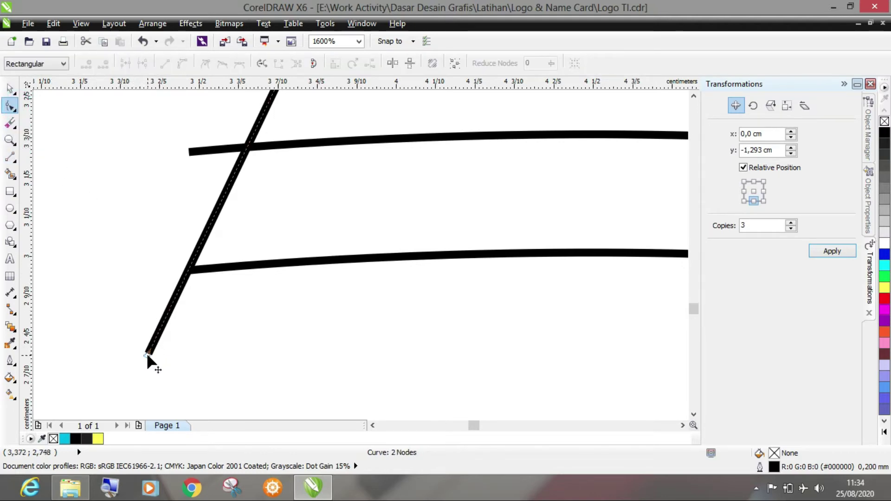
pyautogui.moveTo(146, 353); pyautogui.dragTo(189, 273)
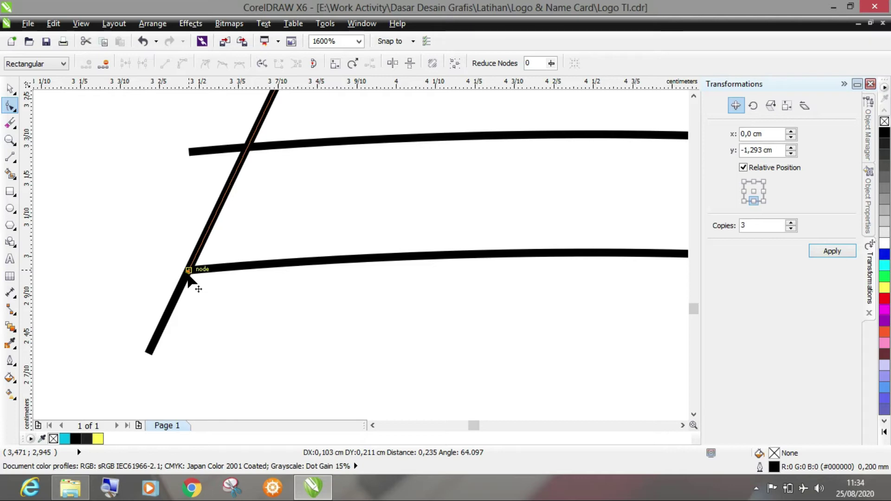
pyautogui.moveTo(187, 274)
pyautogui.mouseDown()
pyautogui.moveTo(186, 255)
pyautogui.moveTo(184, 273)
pyautogui.moveTo(197, 276)
pyautogui.mouseUp()
pyautogui.scroll(2, 186, 272)
pyautogui.scroll(-2, 198, 277)
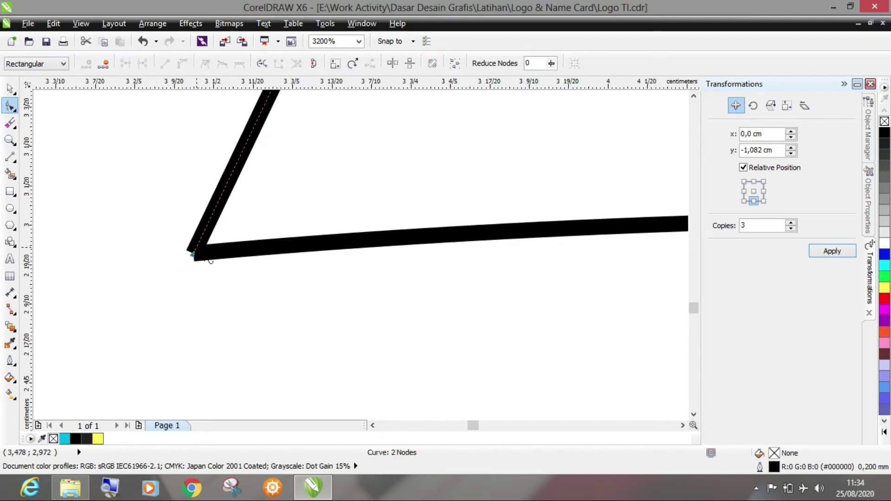
# Shorten the slanted line by moving its upper node down along the same slant onto the top curve.
pyautogui.scroll(-1, 263, 232)
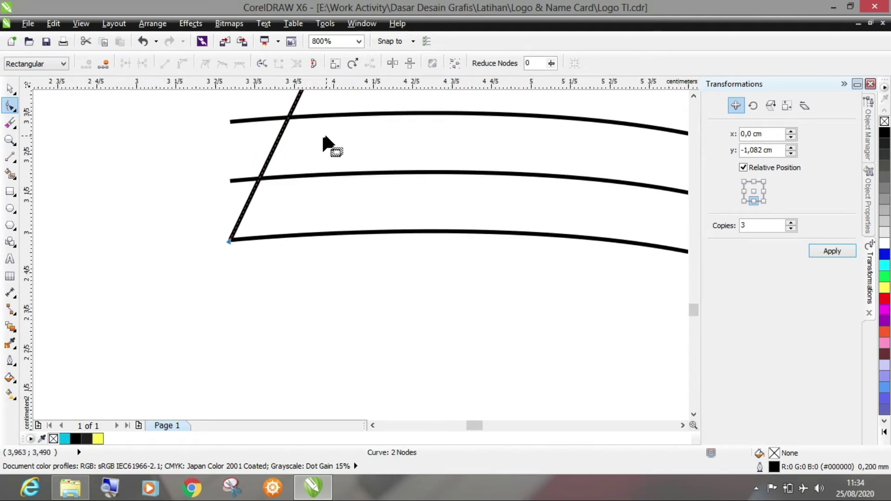
pyautogui.scroll(3, 310, 180)
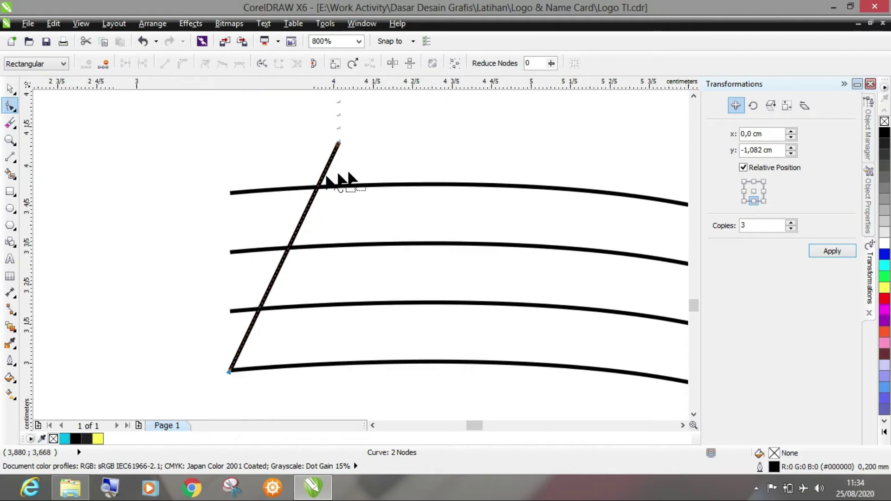
pyautogui.scroll(2, 331, 164)
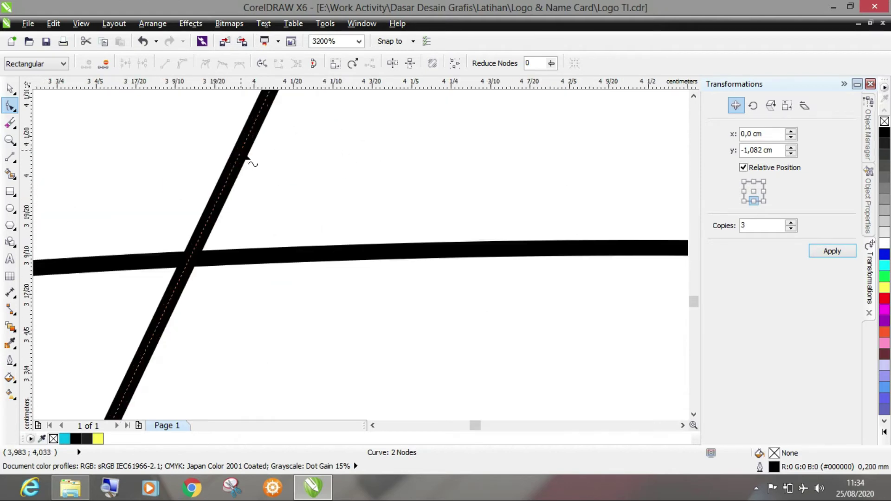
pyautogui.scroll(-1, 248, 155)
pyautogui.moveTo(258, 119)
pyautogui.mouseDown()
pyautogui.moveTo(240, 175)
pyautogui.moveTo(217, 208)
pyautogui.moveTo(211, 201)
pyautogui.mouseUp()
pyautogui.scroll(2, 217, 207)
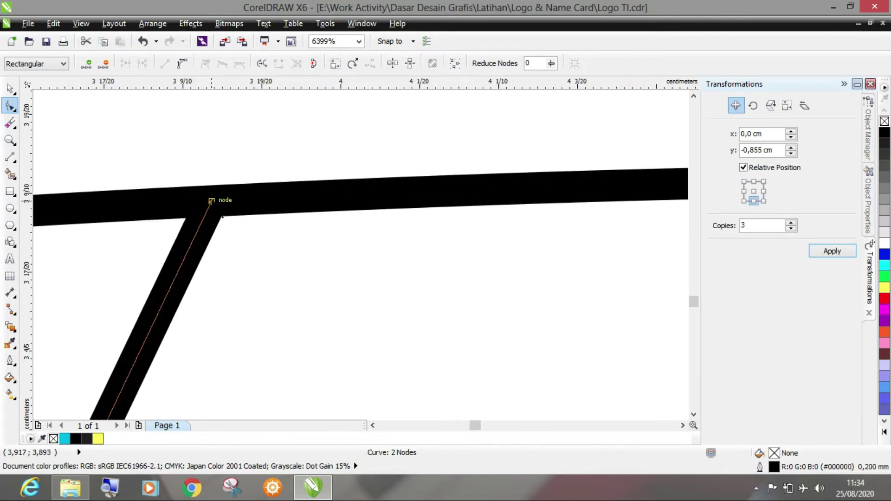
pyautogui.scroll(-6, 238, 159)
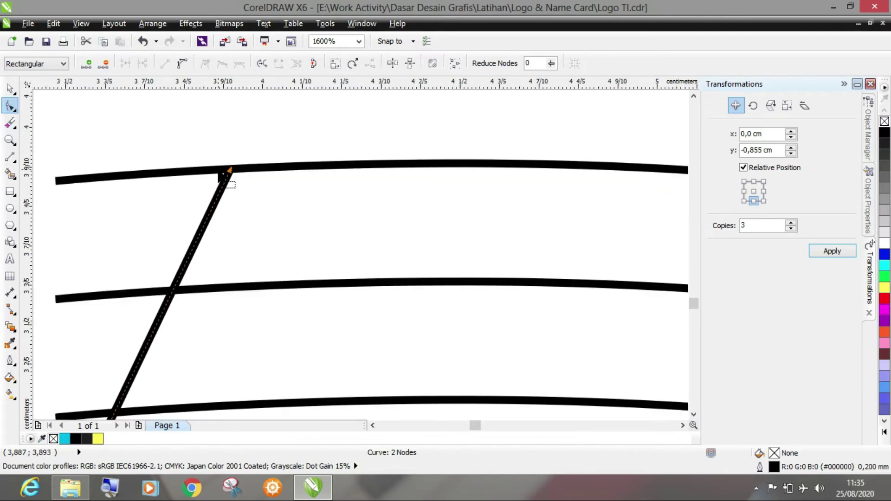
pyautogui.click(223, 143)
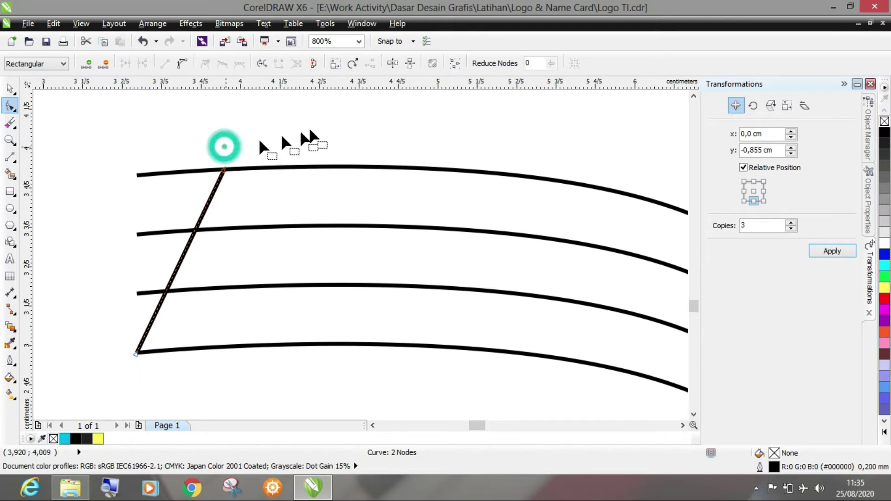
# Trim the top curve to the slanted line by adding a node at their intersection and deleting the curve's left end node.
pyautogui.scroll(2, 130, 174)
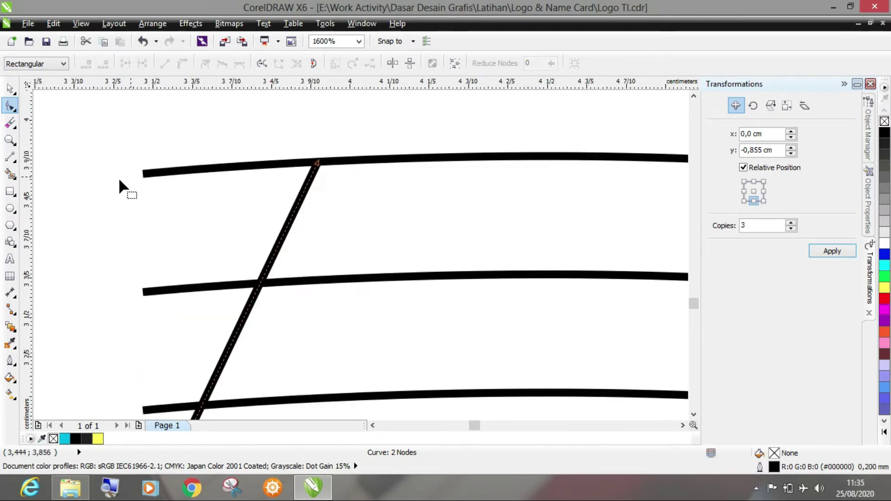
pyautogui.click(239, 166)
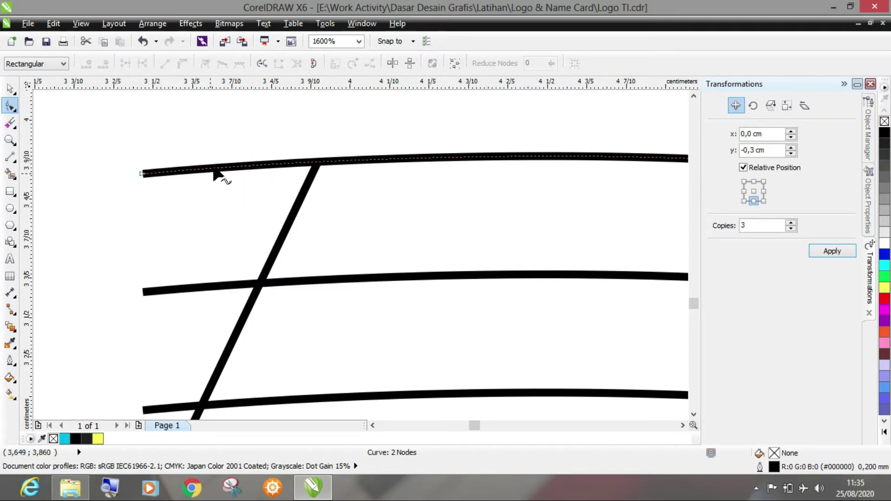
pyautogui.scroll(1, 215, 173)
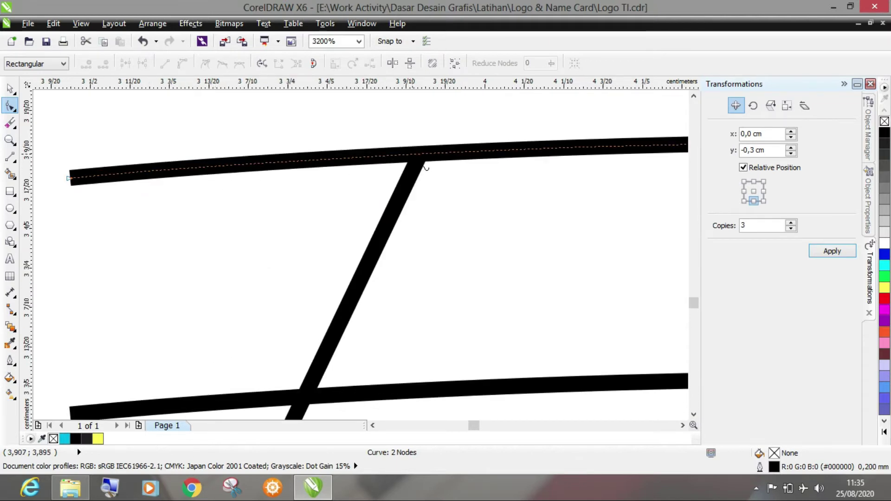
pyautogui.rightClick(412, 153)
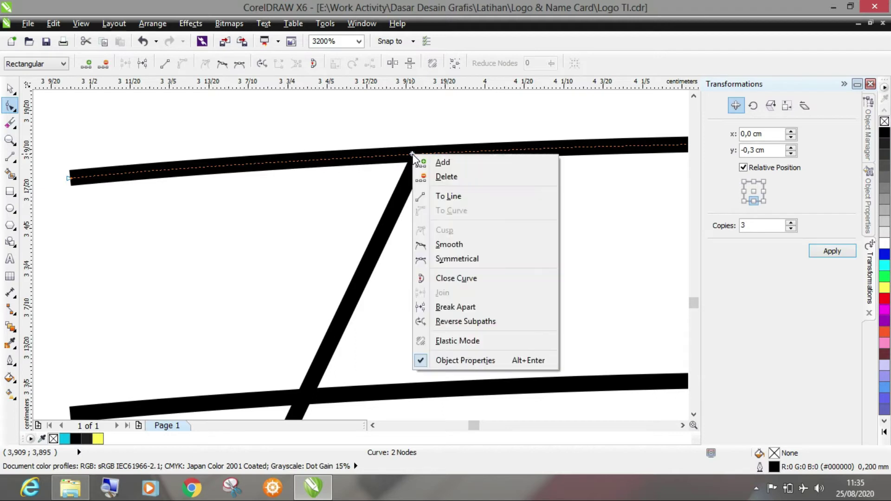
pyautogui.click(421, 159)
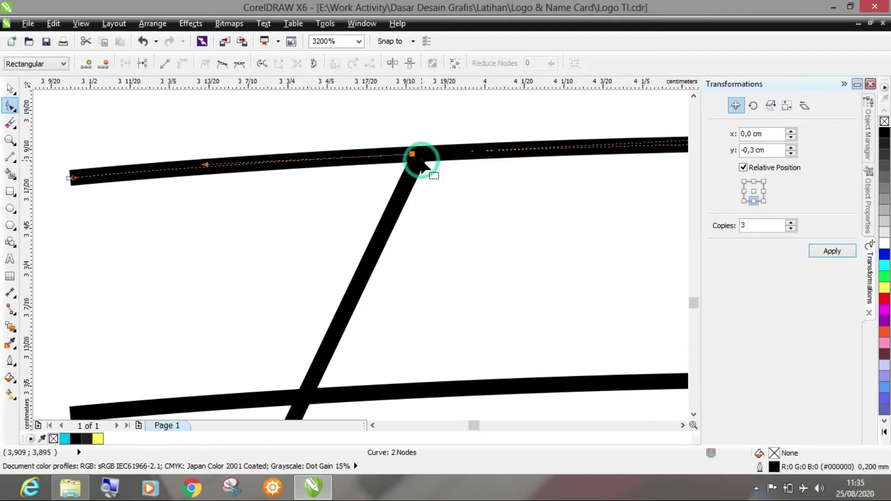
pyautogui.rightClick(177, 173)
pyautogui.click(163, 171)
pyautogui.rightClick(163, 171)
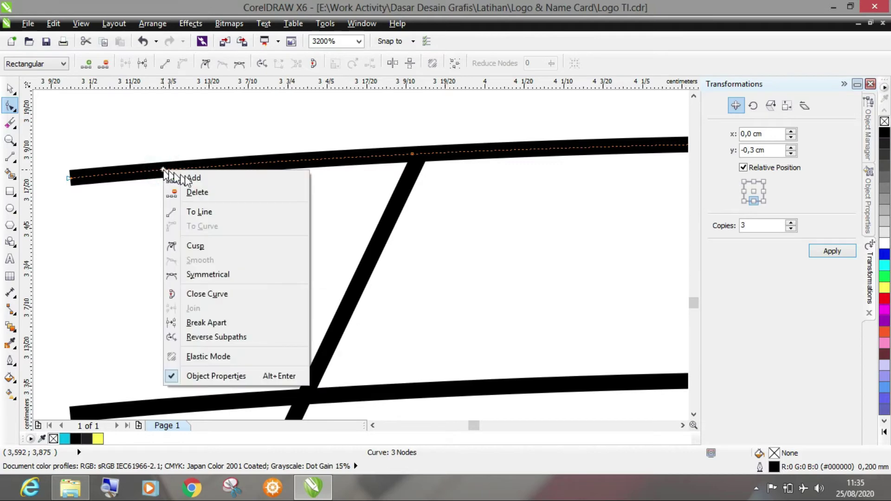
pyautogui.click(201, 194)
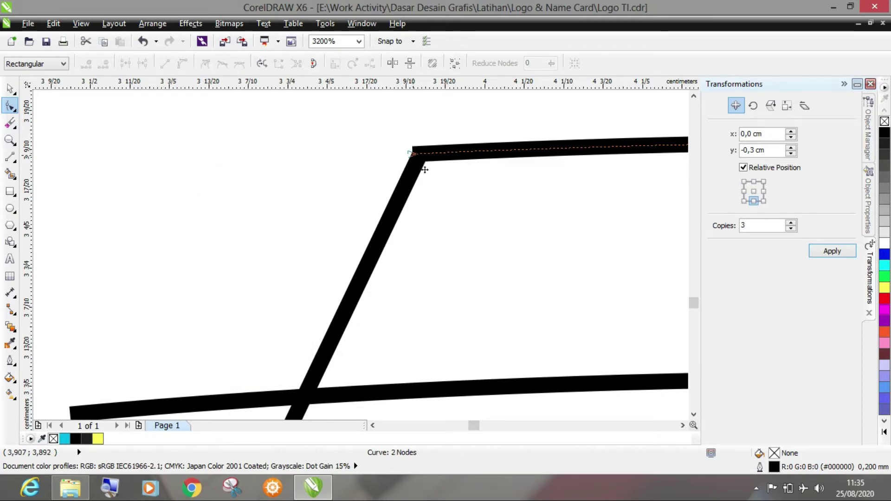
pyautogui.scroll(2, 427, 169)
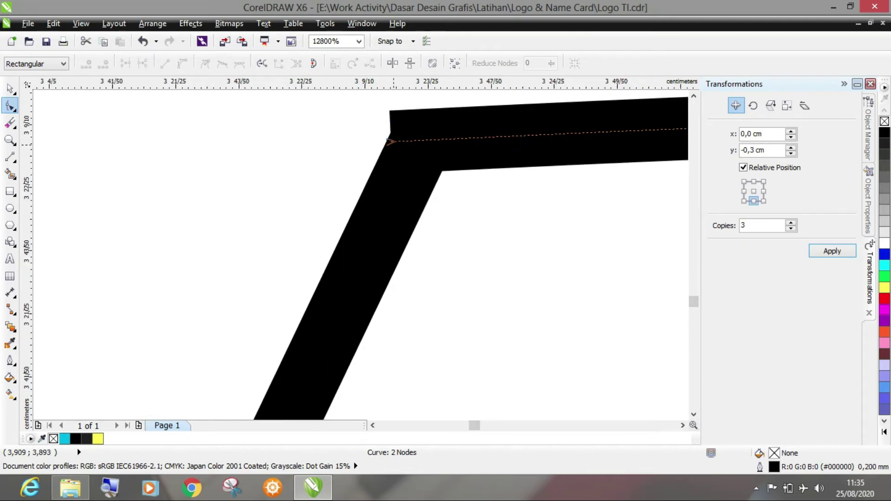
pyautogui.moveTo(391, 141); pyautogui.dragTo(420, 140)
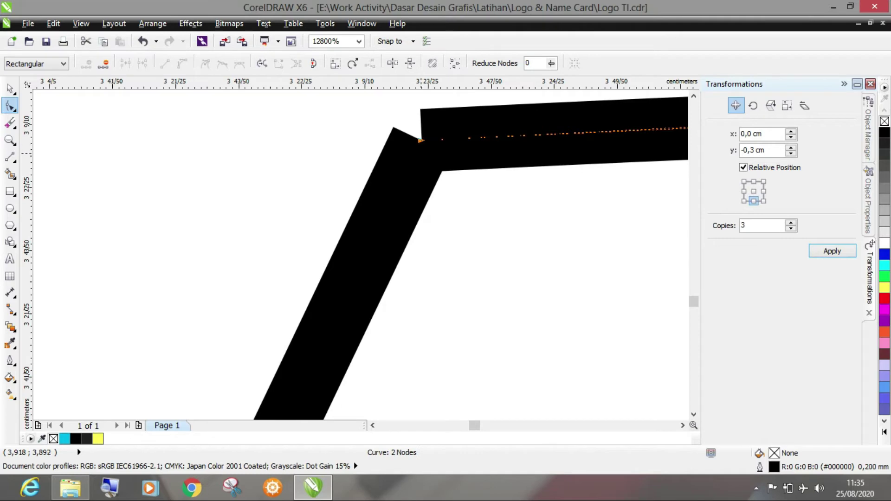
pyautogui.press('Left')
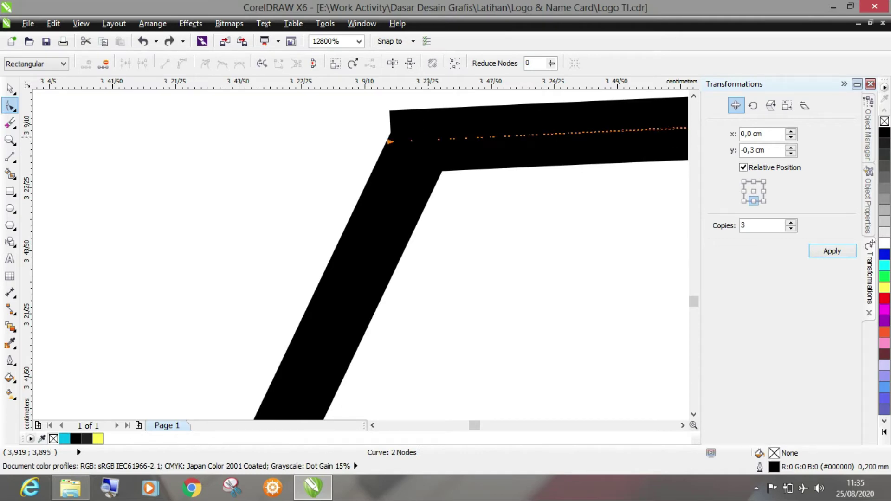
# Trim the second curve by adding a node where it crosses the slanted line and deleting its left end node.
pyautogui.scroll(-2, 256, 183)
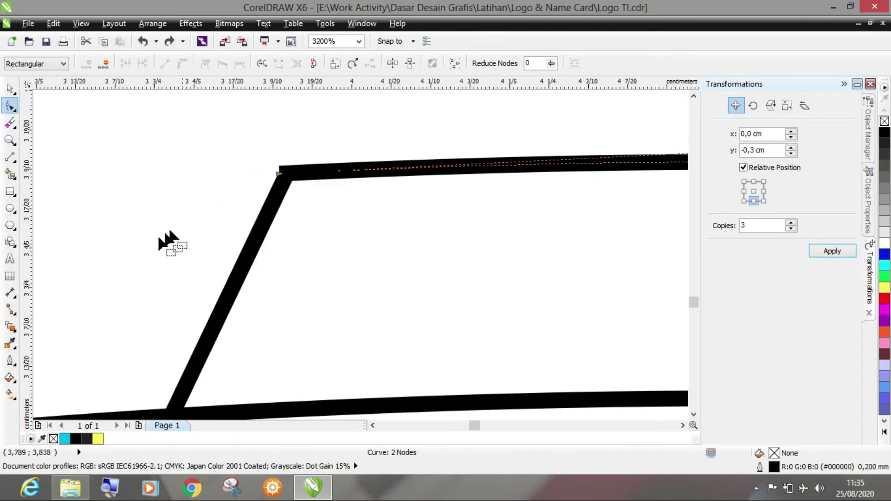
pyautogui.moveTo(696, 301); pyautogui.dragTo(695, 303)
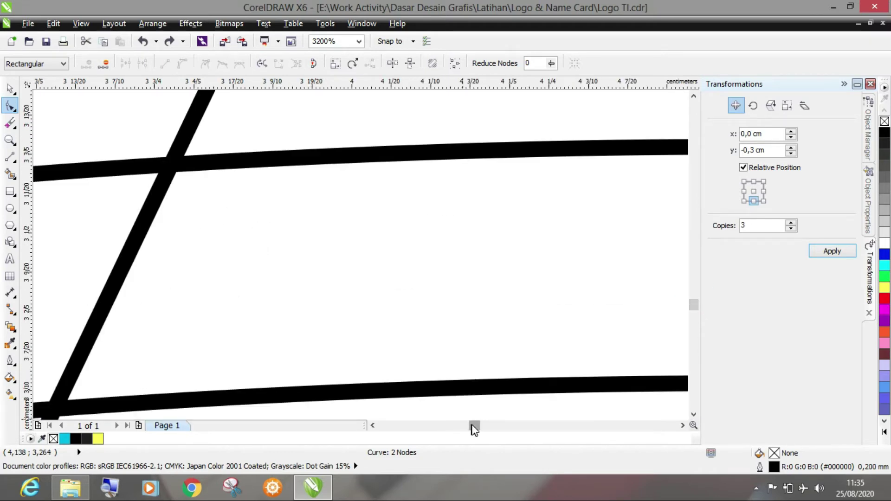
pyautogui.moveTo(471, 424); pyautogui.dragTo(471, 426)
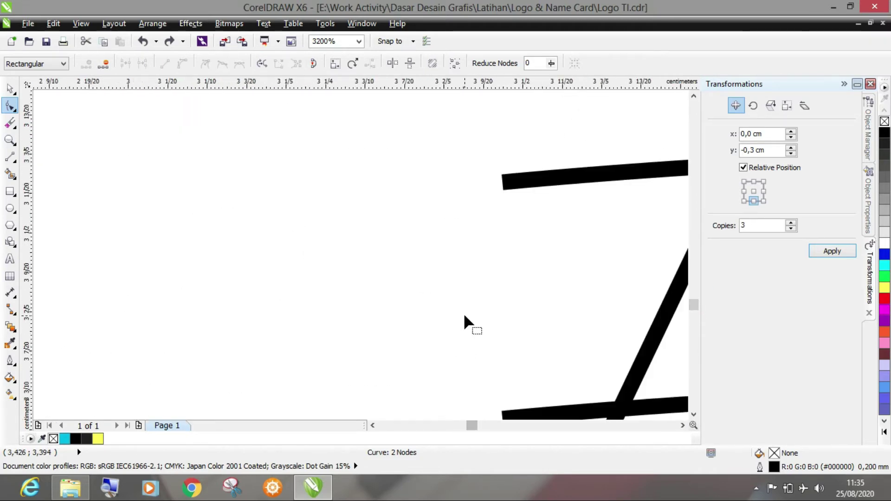
pyautogui.scroll(-1, 464, 316)
pyautogui.click(410, 241)
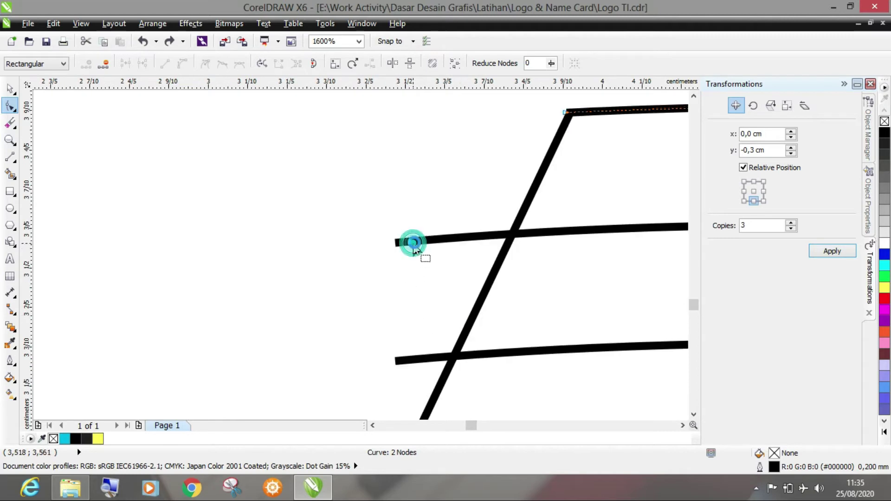
pyautogui.scroll(1, 527, 236)
pyautogui.click(519, 223)
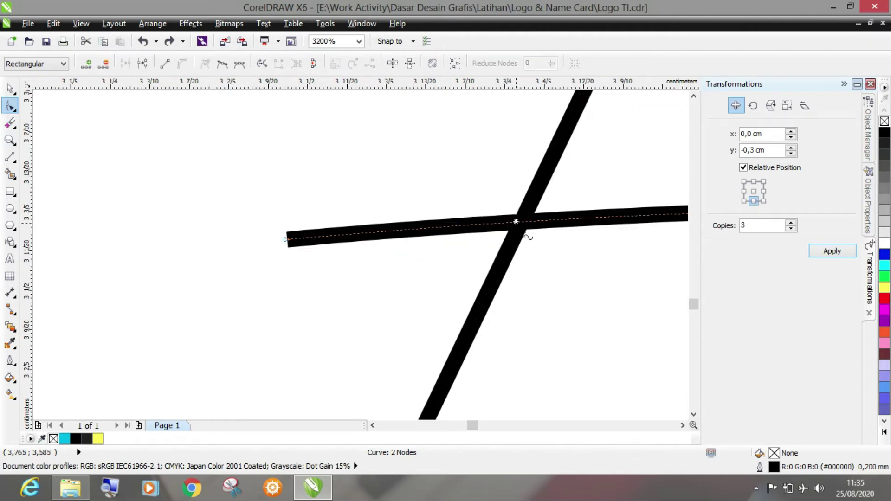
pyautogui.rightClick(519, 224)
pyautogui.click(529, 233)
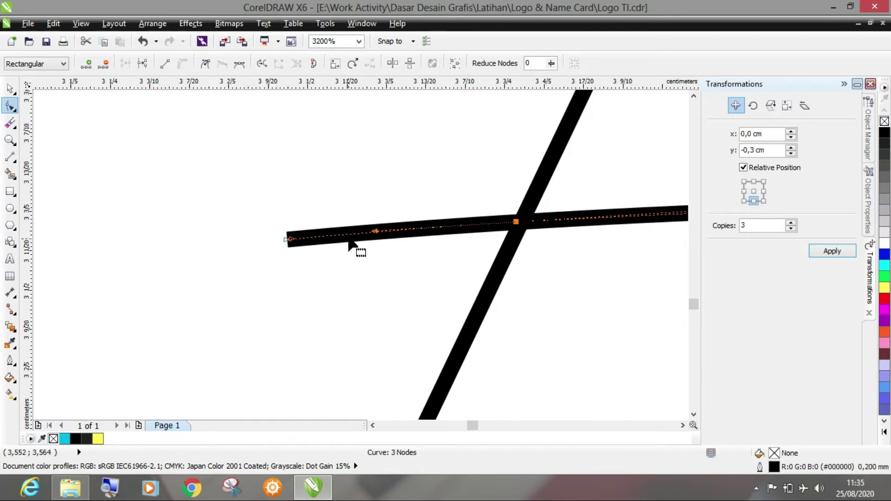
pyautogui.rightClick(349, 240)
pyautogui.click(369, 258)
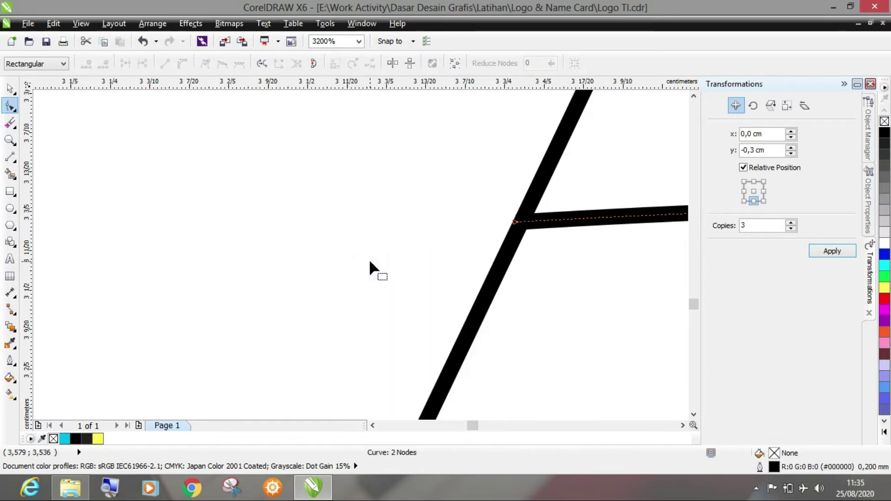
# Trim the third curve by adding a node where it crosses the slanted line and deleting its left end node.
pyautogui.scroll(-4, 389, 247)
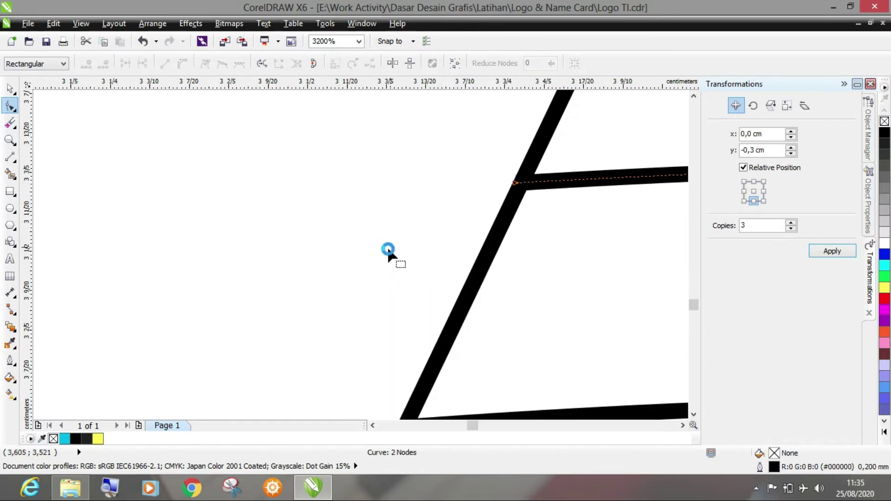
pyautogui.scroll(-3, 341, 244)
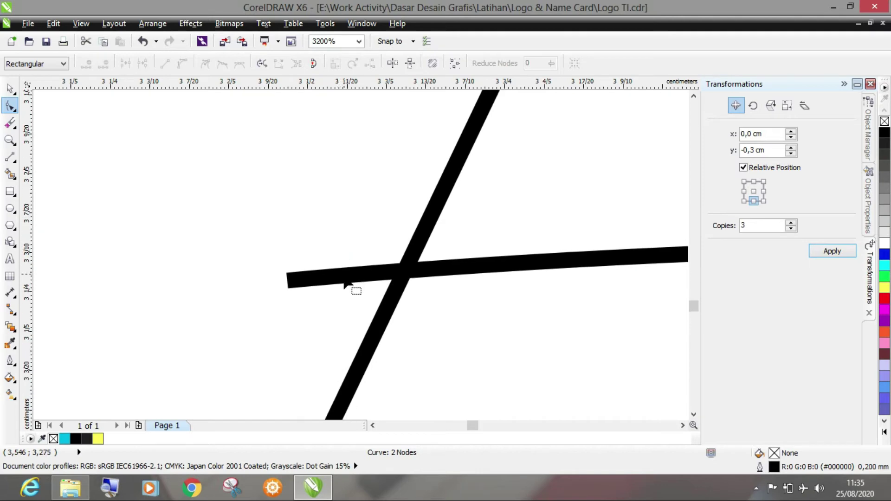
pyautogui.click(344, 276)
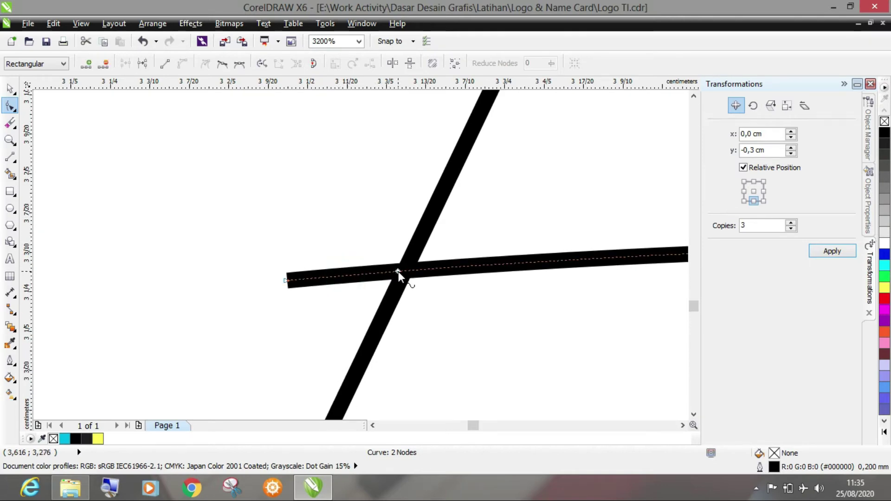
pyautogui.rightClick(398, 271)
pyautogui.click(462, 67)
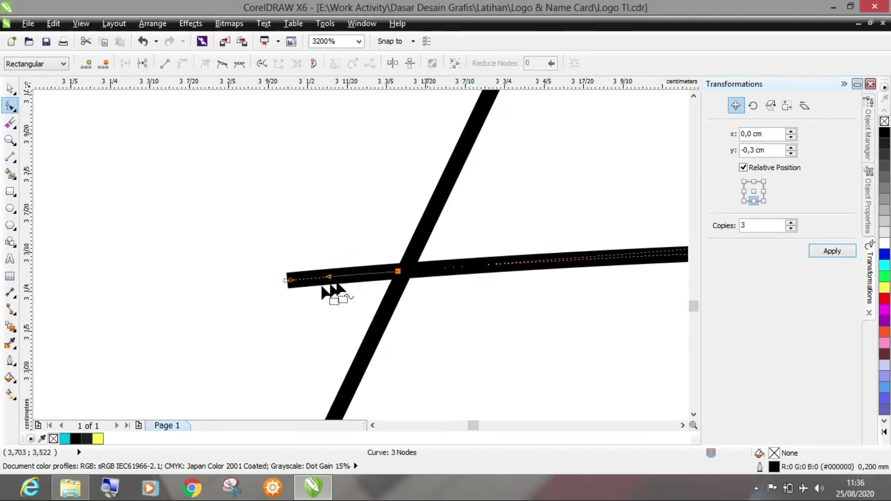
pyautogui.rightClick(313, 280)
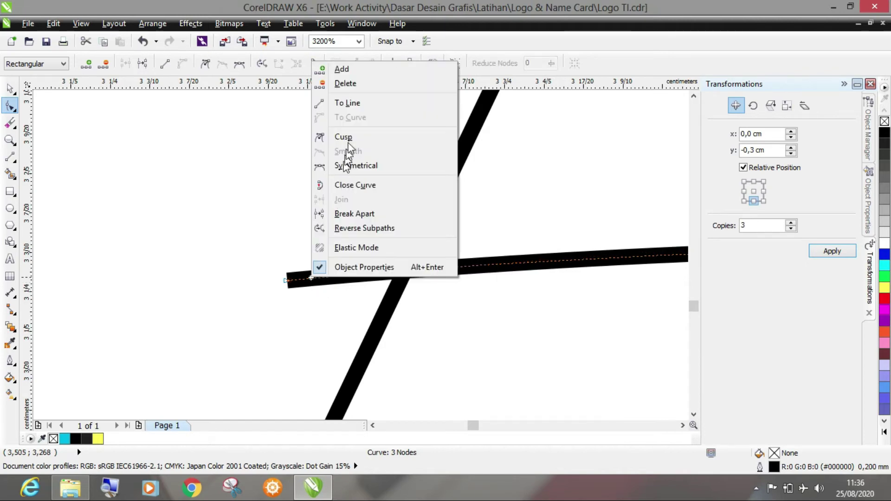
pyautogui.click(358, 84)
pyautogui.click(330, 201)
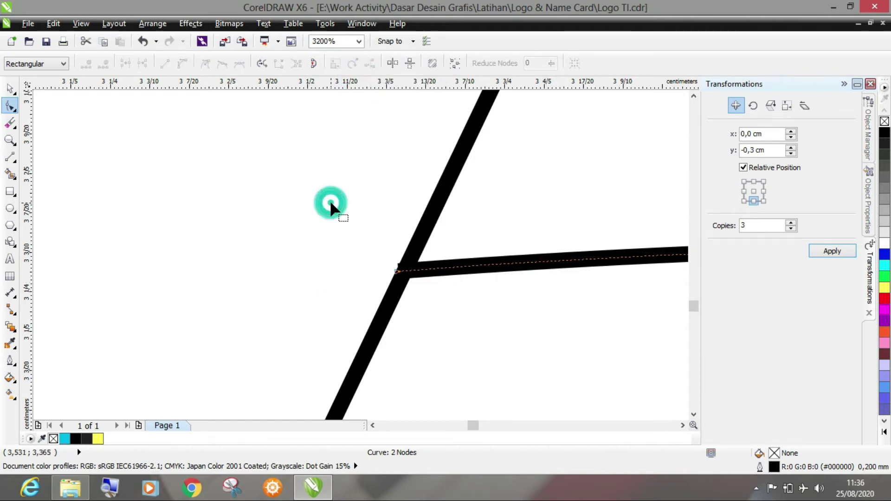
# Move the third curve's left end node slightly right so its corner stays inside the slanted line.
pyautogui.click(399, 273)
pyautogui.scroll(1, 399, 273)
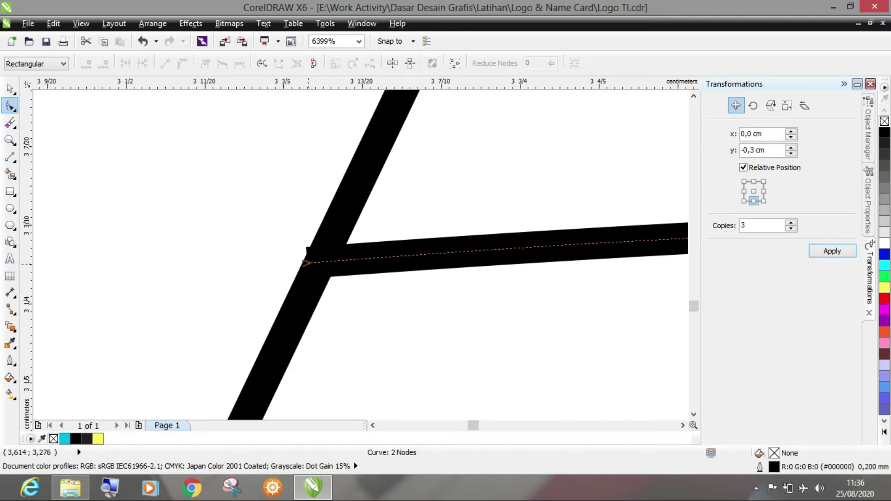
pyautogui.moveTo(307, 262); pyautogui.dragTo(313, 262)
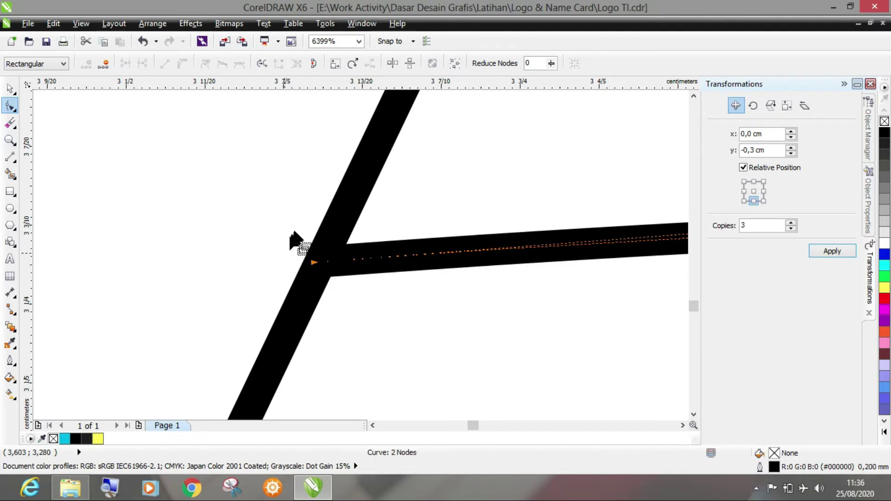
# Move the second curve's left end node slightly right so its corner stays inside the slanted line.
pyautogui.scroll(-2, 302, 244)
pyautogui.scroll(-2, 367, 204)
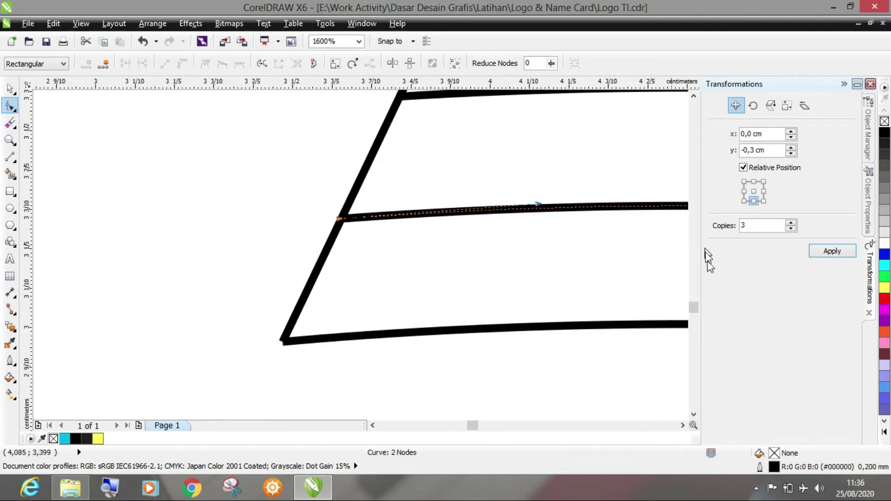
pyautogui.moveTo(695, 310); pyautogui.dragTo(695, 305)
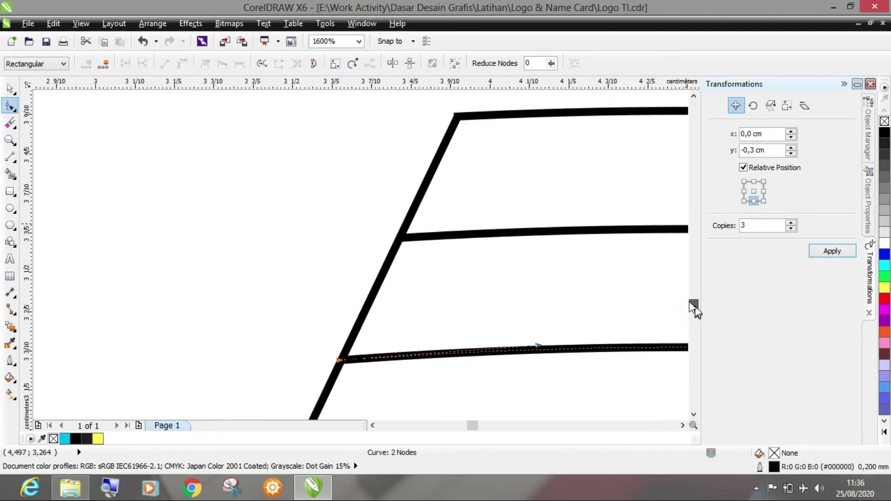
pyautogui.scroll(2, 399, 249)
pyautogui.click(268, 208)
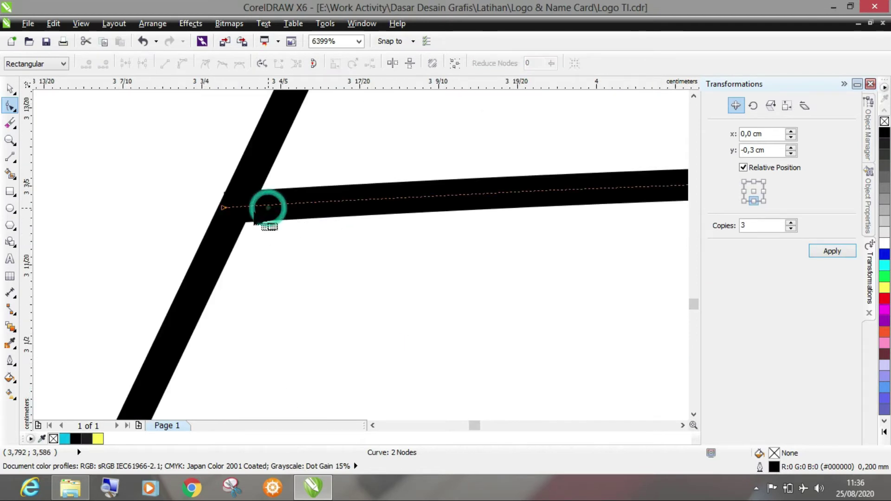
pyautogui.moveTo(224, 207); pyautogui.dragTo(227, 207)
# Duplicate the slanted line and four curves about 2.7 cm to the right and mirror the copy horizontally.
pyautogui.scroll(-2, 466, 212)
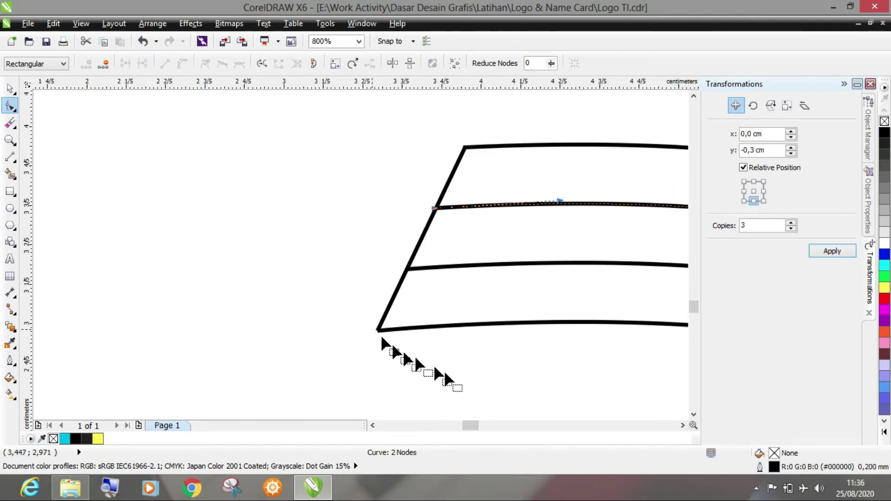
pyautogui.moveTo(469, 425); pyautogui.dragTo(479, 425)
pyautogui.scroll(-1, 429, 241)
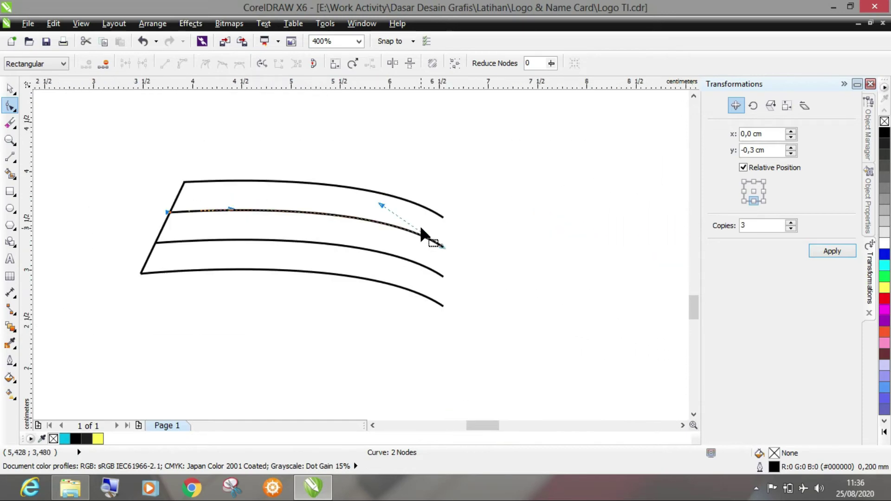
pyautogui.click(10, 88)
pyautogui.click(79, 140)
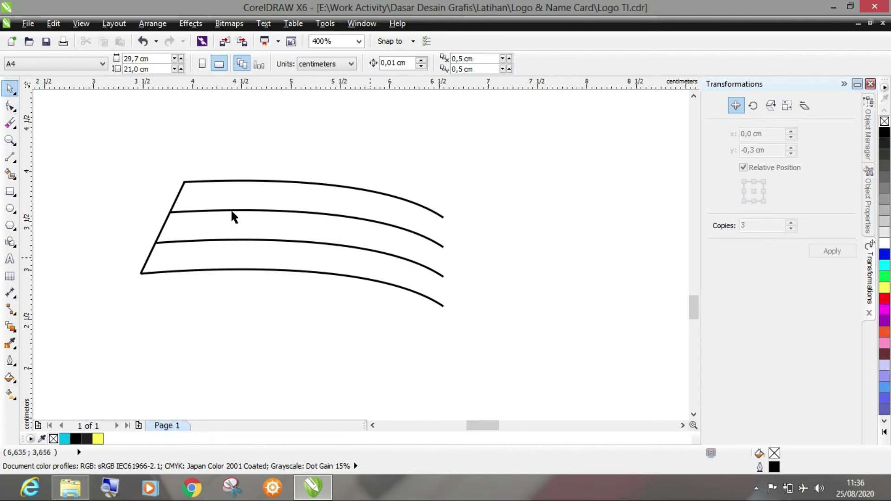
pyautogui.moveTo(113, 137)
pyautogui.mouseDown()
pyautogui.moveTo(303, 208)
pyautogui.moveTo(529, 357)
pyautogui.mouseUp()
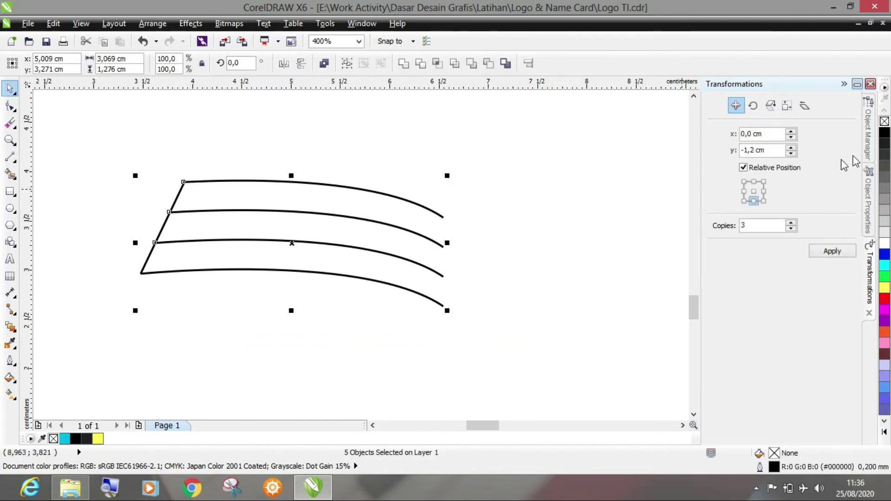
pyautogui.click(867, 137)
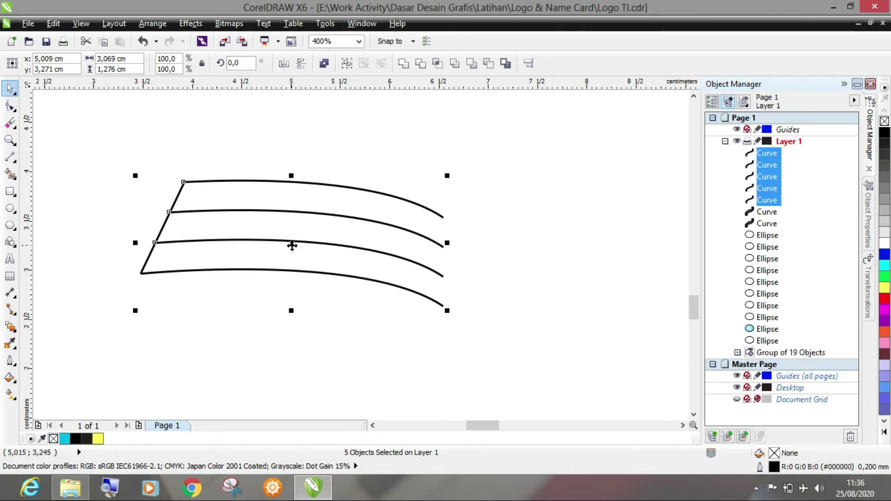
pyautogui.moveTo(292, 243); pyautogui.dragTo(561, 247)
pyautogui.rightClick(562, 247)
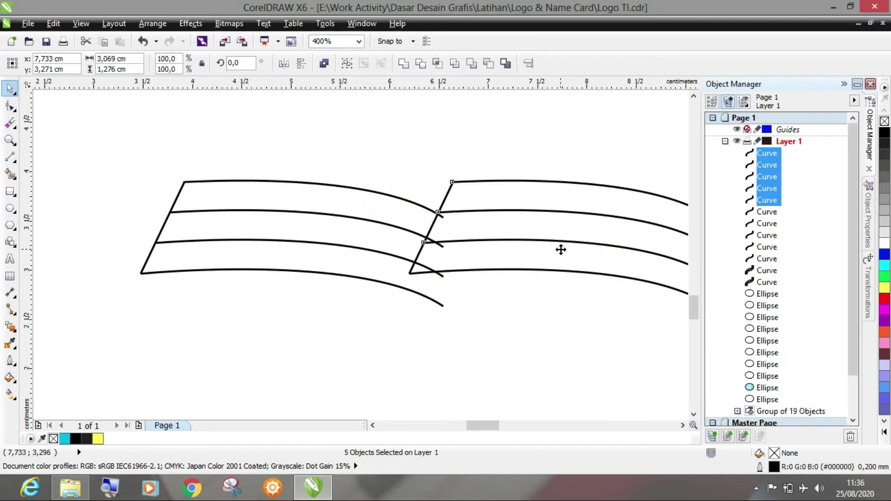
pyautogui.click(284, 63)
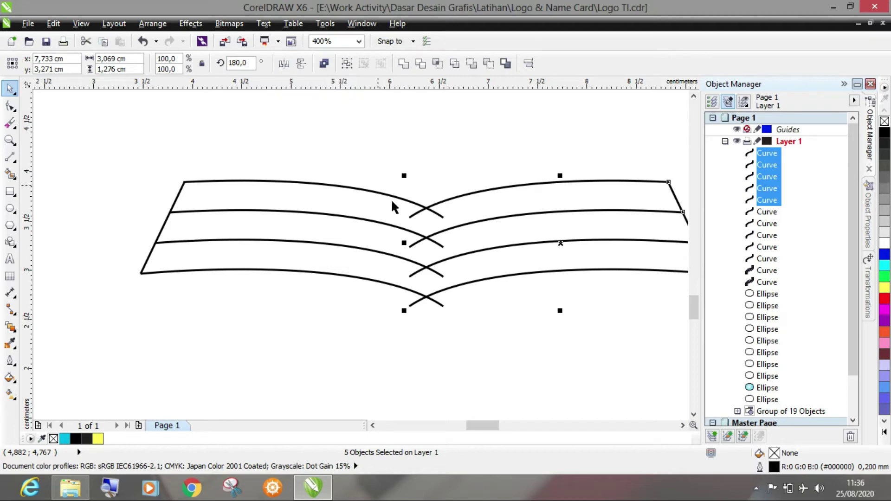
# Nudge the mirrored line and curves right until their inner ends nearly meet the left page's curve ends.
pyautogui.press('Right')
pyautogui.press('Right')
pyautogui.press('Right')
pyautogui.press('Right')
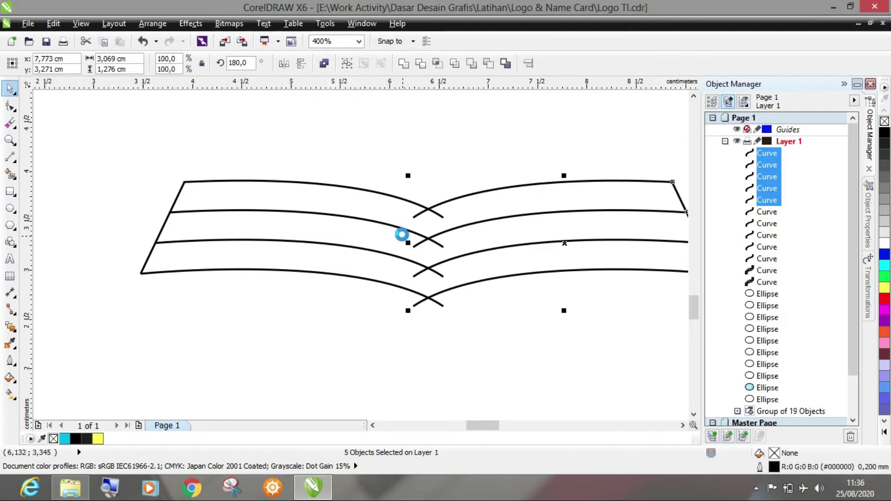
pyautogui.press('Right')
pyautogui.press('Right')
pyautogui.press('Right')
pyautogui.press('Right')
pyautogui.press('Right')
pyautogui.press('Right')
pyautogui.press('Right')
pyautogui.press('Right')
pyautogui.press('Right')
pyautogui.press('Right')
pyautogui.press('Right')
pyautogui.press('Right')
pyautogui.press('Right')
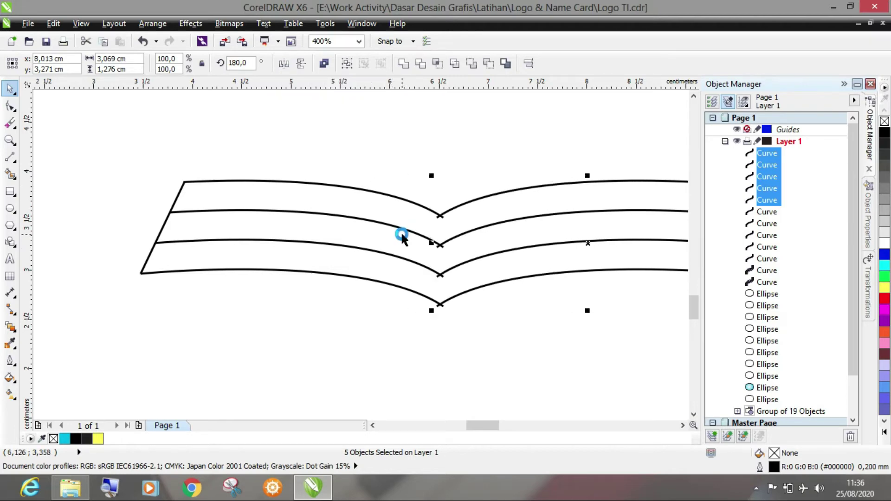
# Fine-tune the mirrored copy's horizontal position in 0.01 cm nudges so the page curves join cleanly at the centre fold.
pyautogui.scroll(2, 434, 277)
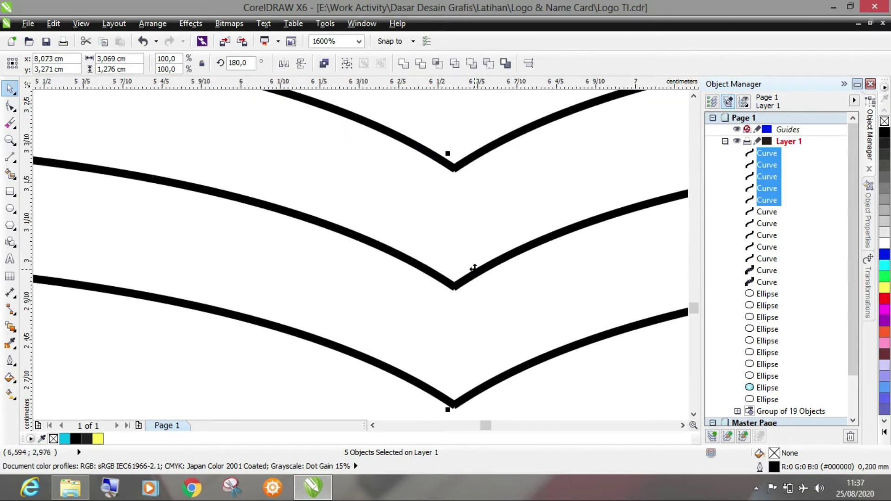
pyautogui.press('Left')
pyautogui.press('Right')
pyautogui.press('Right')
pyautogui.press('Left')
pyautogui.press('Left')
pyautogui.press('Right')
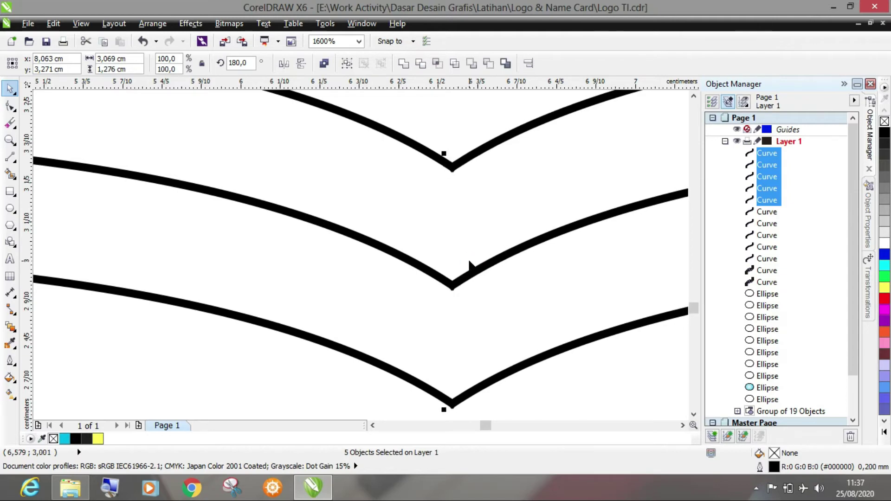
pyautogui.scroll(-2, 470, 265)
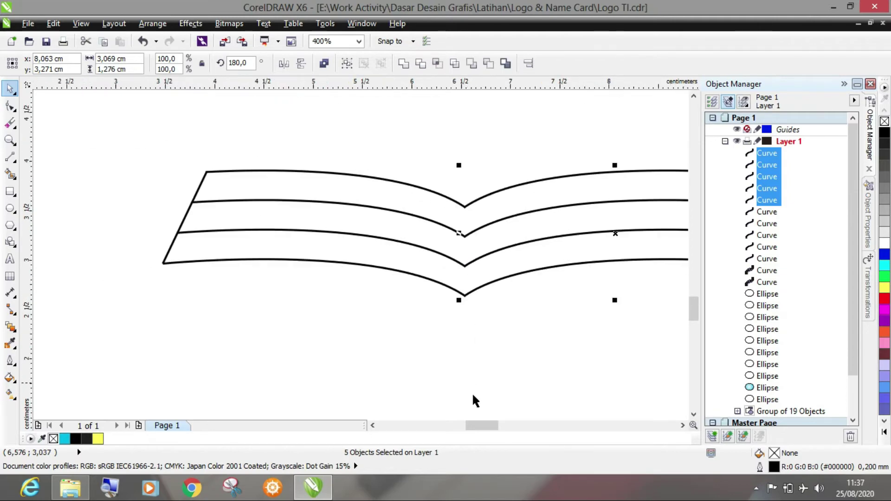
pyautogui.moveTo(482, 424); pyautogui.dragTo(492, 425)
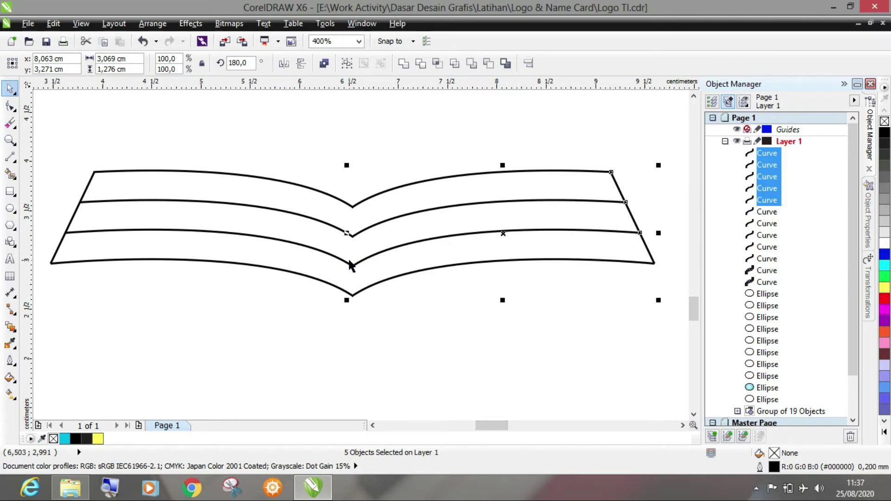
# Delete the mirrored copy and recreate it from the left page's five curves as one horizontally mirrored copy at 100% about the middle-right anchor.
pyautogui.press('Delete')
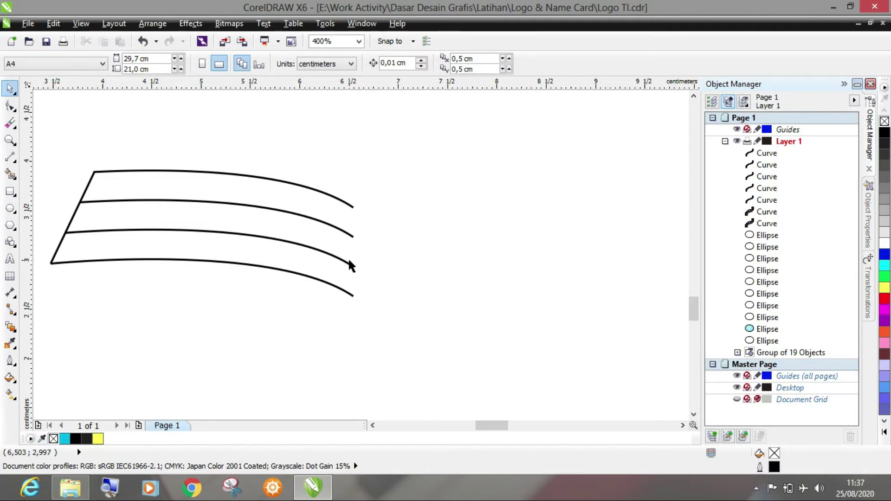
pyautogui.click(868, 278)
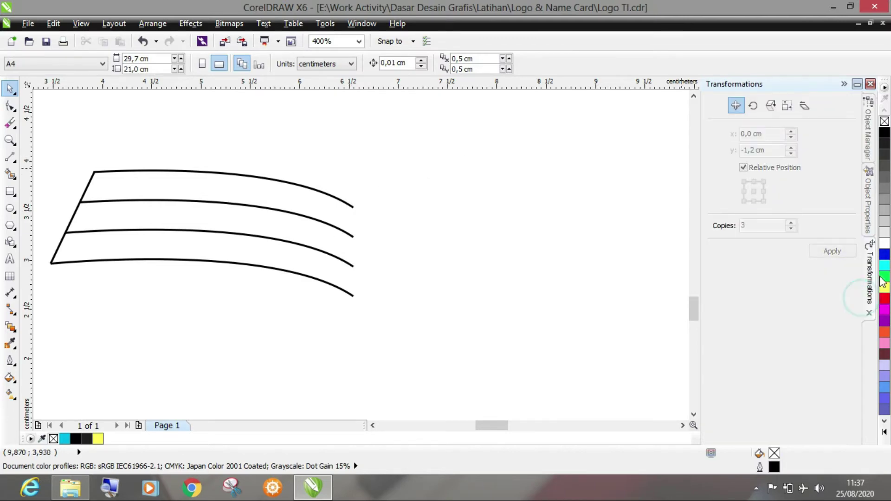
pyautogui.moveTo(40, 119); pyautogui.dragTo(393, 347)
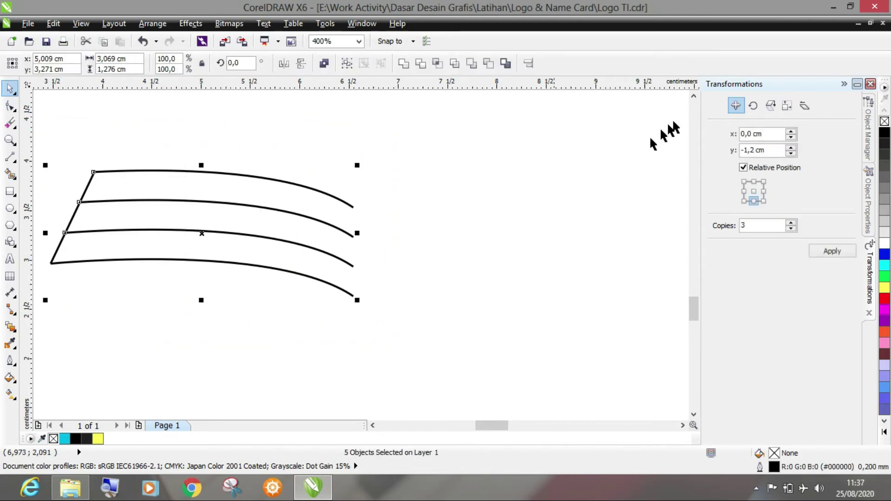
pyautogui.click(867, 134)
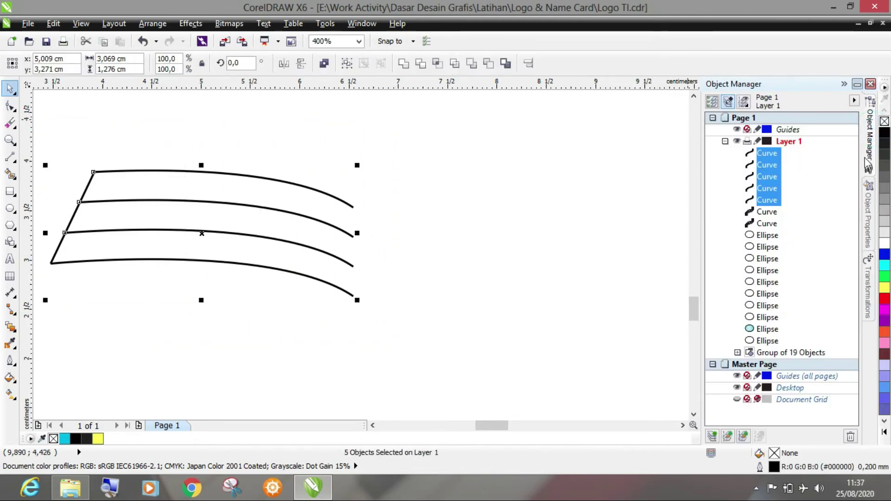
pyautogui.click(869, 285)
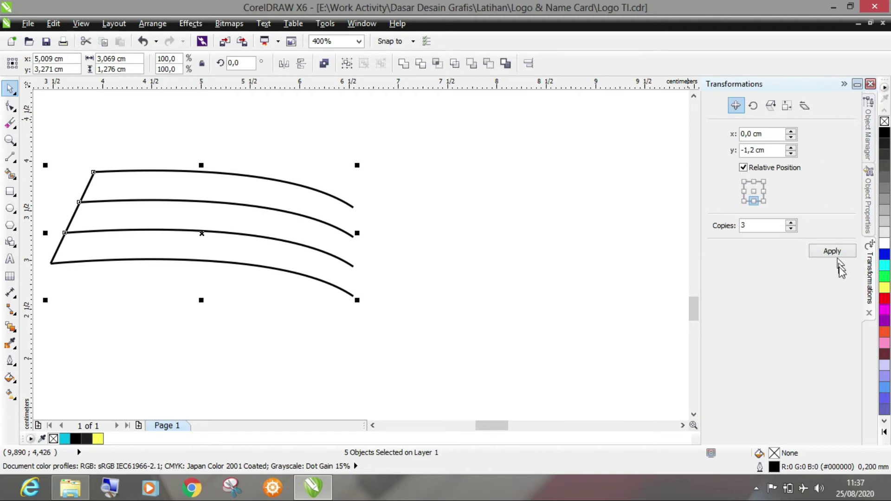
pyautogui.click(771, 108)
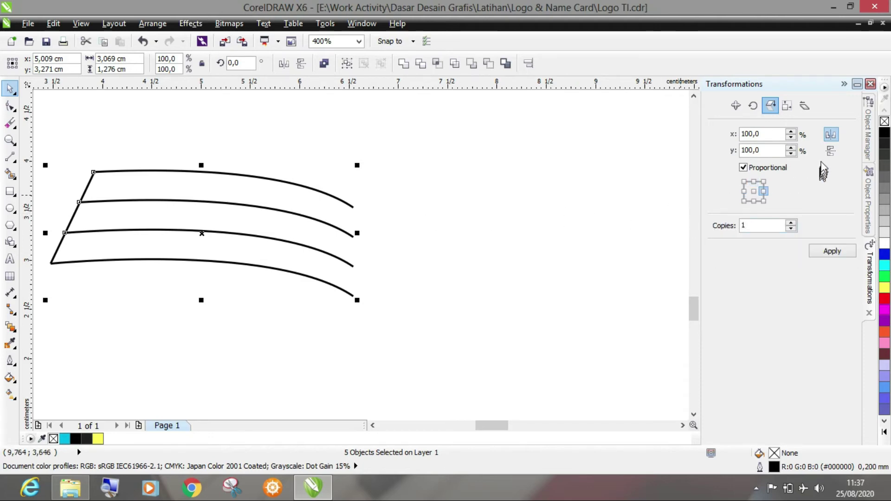
pyautogui.click(832, 136)
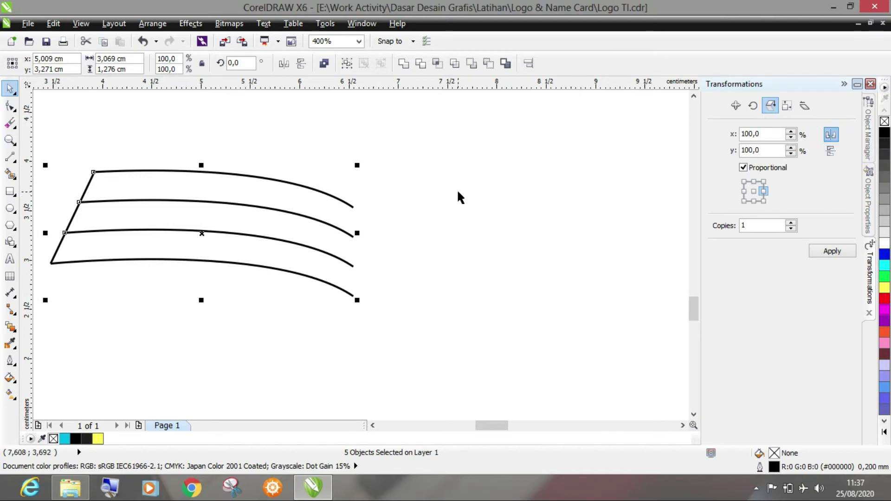
pyautogui.click(832, 252)
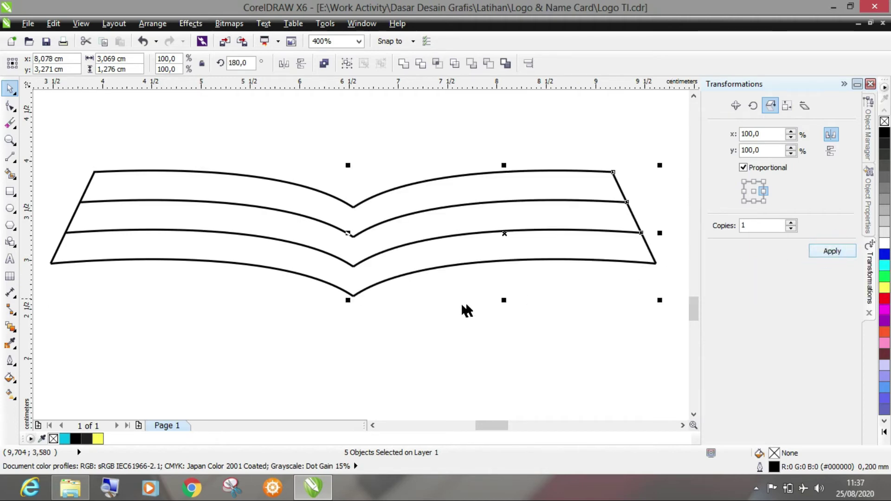
# Nudge the new mirrored page 0.01 cm left to close the gap at the centre fold, and deselect it.
pyautogui.scroll(2, 340, 255)
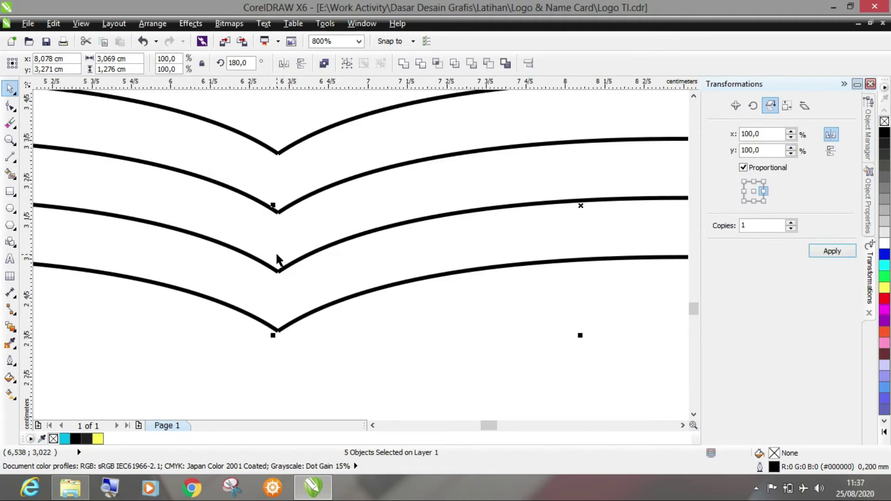
pyautogui.scroll(1, 277, 258)
pyautogui.scroll(1, 266, 289)
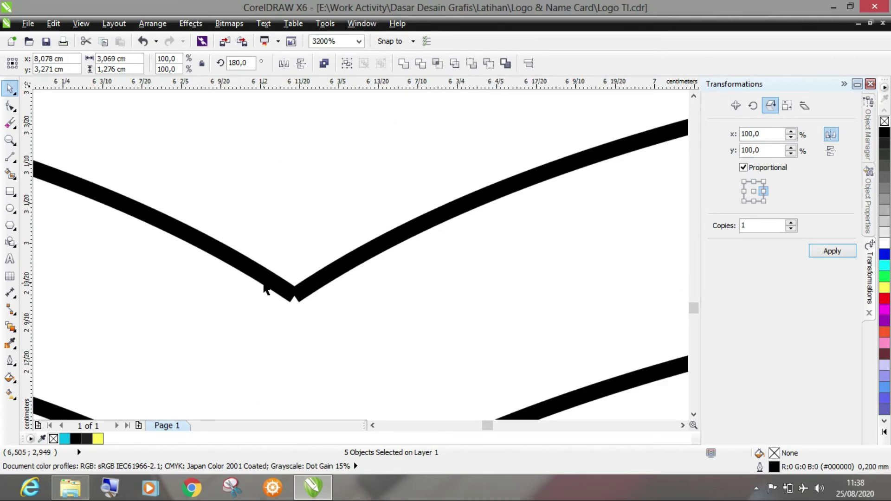
pyautogui.press('Left')
pyautogui.click(334, 269)
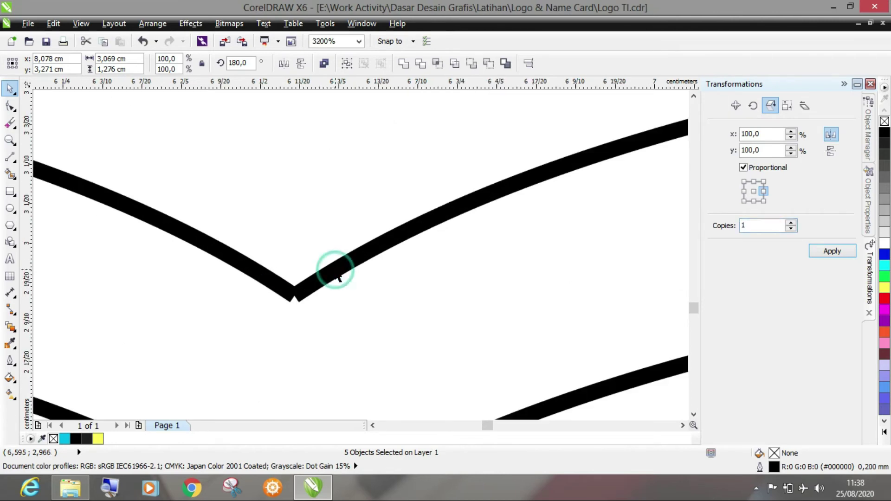
pyautogui.press('Left')
pyautogui.scroll(-3, 337, 276)
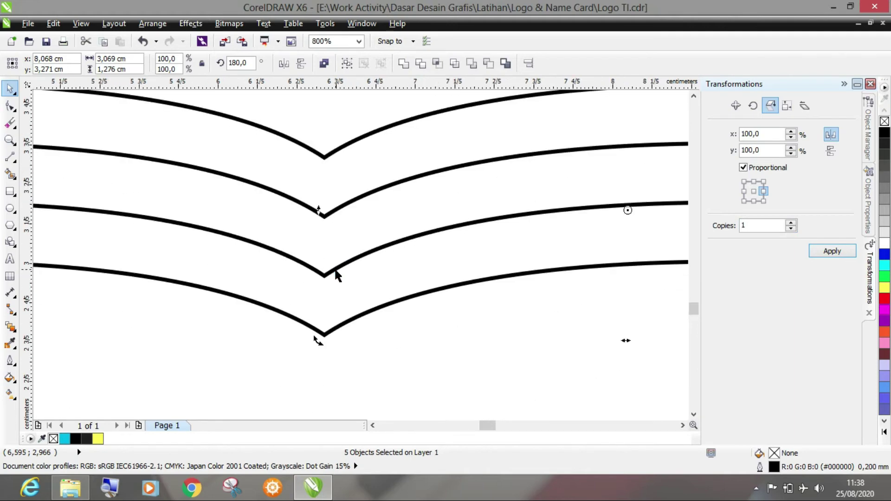
pyautogui.click(52, 120)
# Compare the outlined open book with the yellow book in the original logo.
pyautogui.scroll(-1, 128, 179)
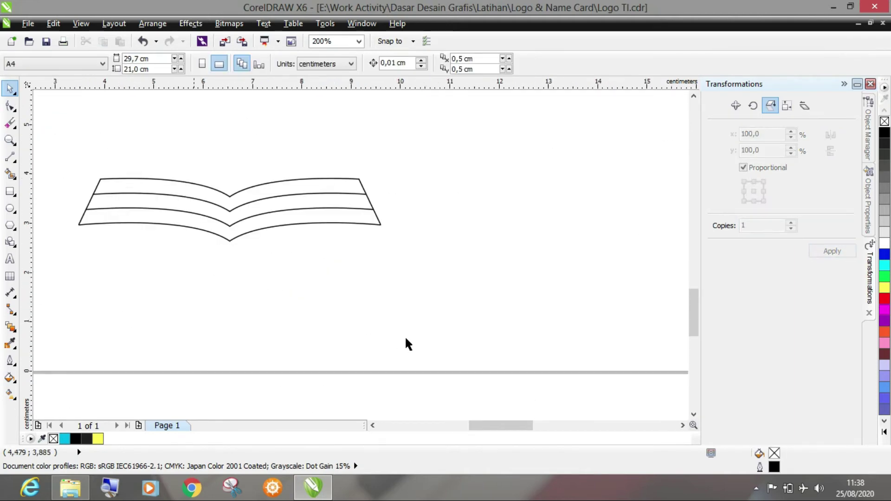
pyautogui.moveTo(480, 425); pyautogui.dragTo(480, 425)
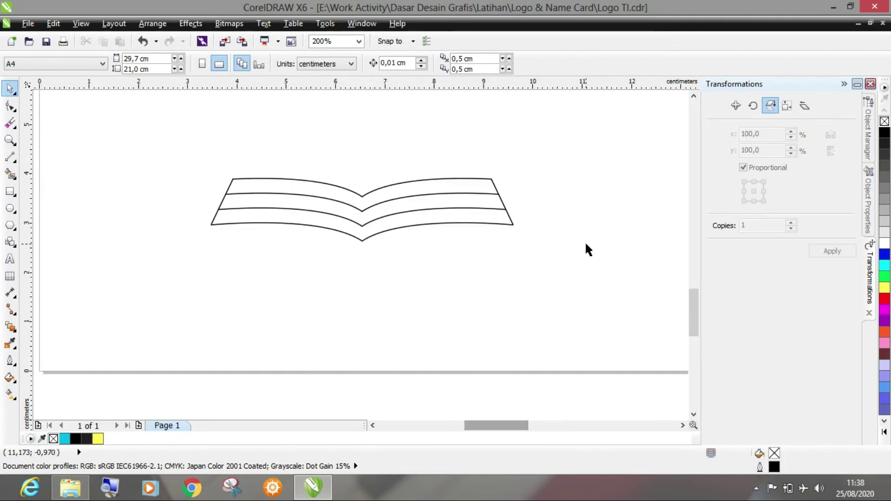
pyautogui.scroll(-1, 416, 240)
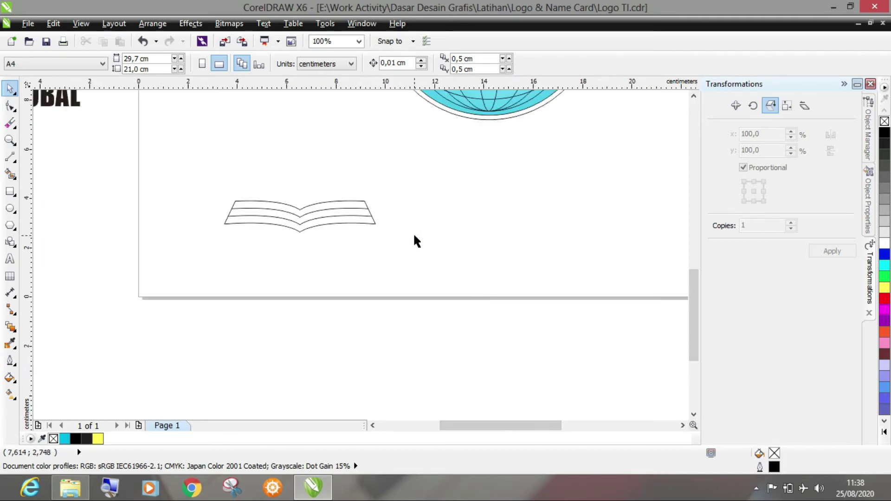
pyautogui.moveTo(491, 423); pyautogui.dragTo(478, 427)
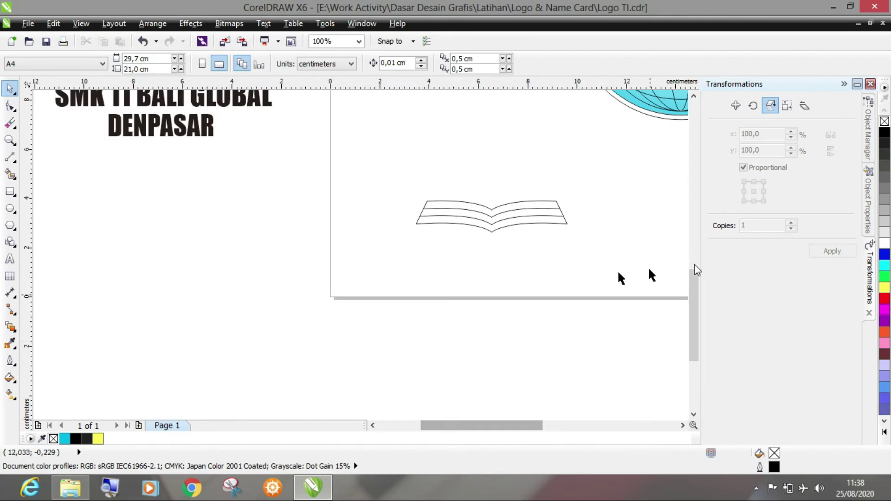
pyautogui.scroll(1, 290, 250)
pyautogui.scroll(3, 290, 249)
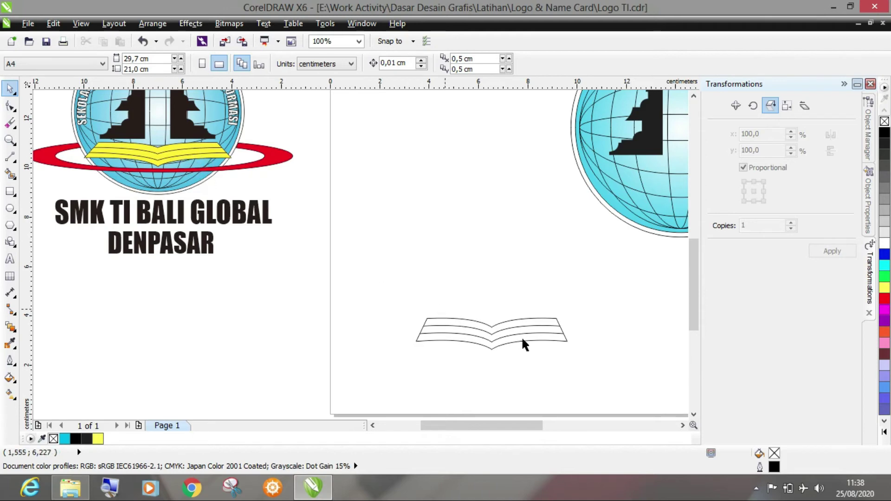
pyautogui.scroll(-1, 521, 333)
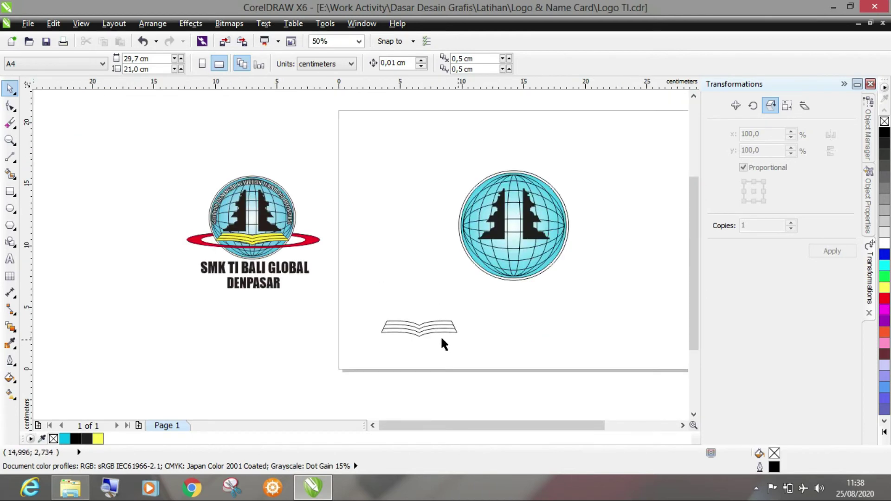
pyautogui.scroll(2, 439, 335)
pyautogui.scroll(1, 417, 317)
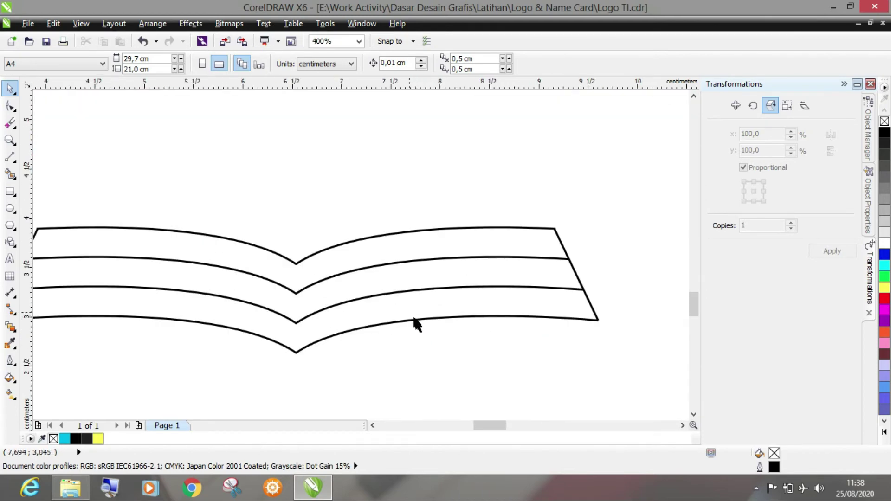
pyautogui.hscroll(-4, 469, 367)
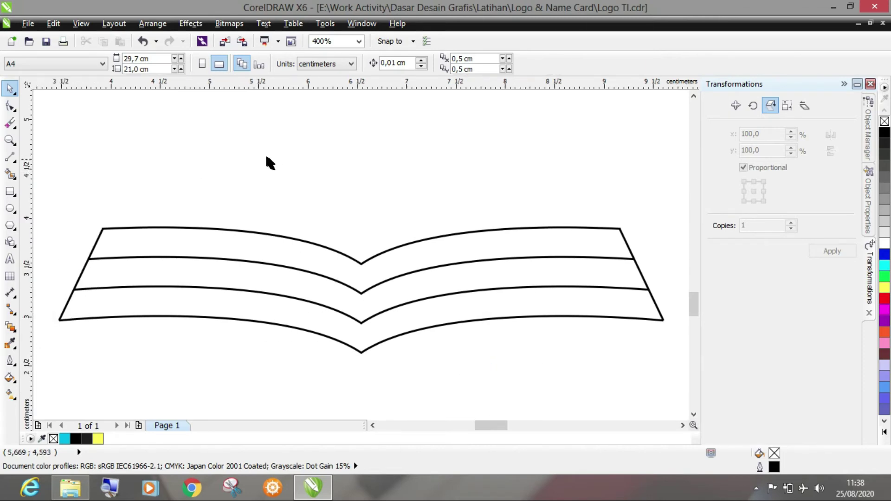
# Set up the Smart Fill tool with a specified yellow fill and a specified outline width of None.
pyautogui.click(10, 176)
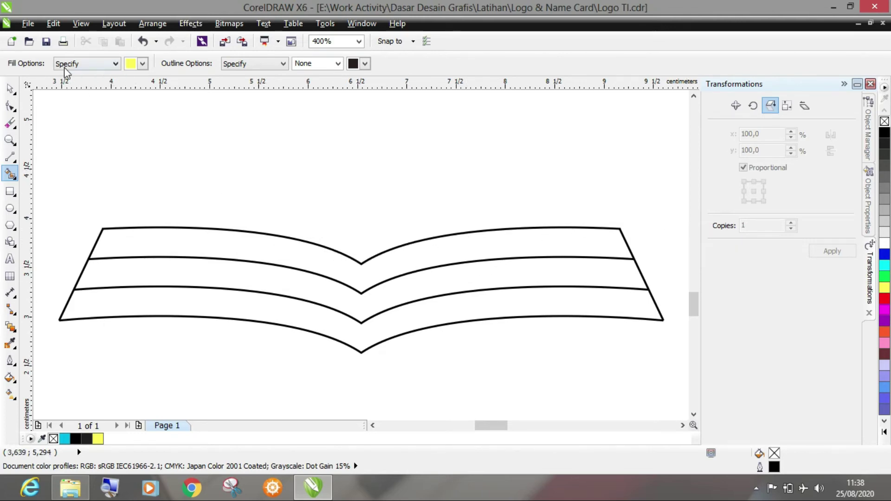
pyautogui.click(106, 70)
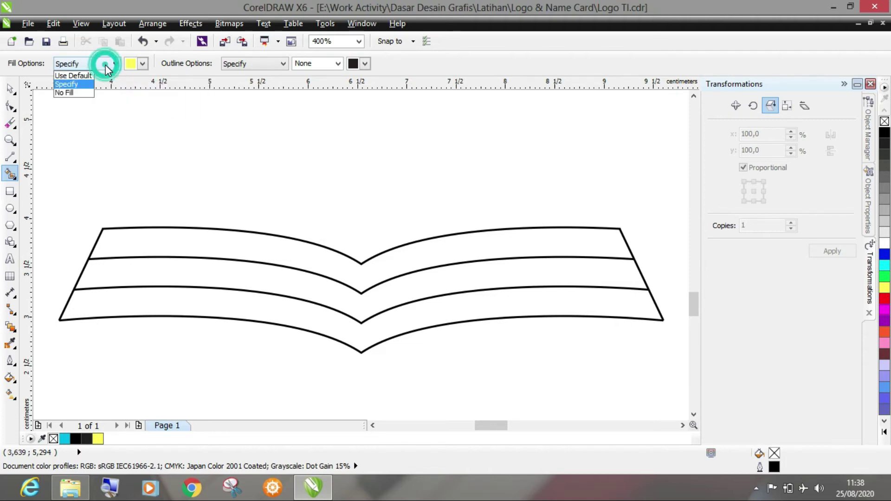
pyautogui.click(70, 84)
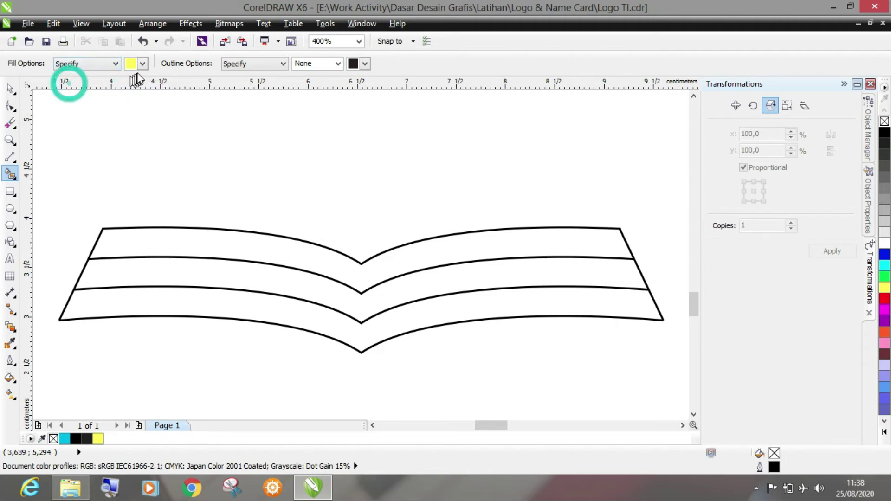
pyautogui.click(143, 63)
pyautogui.click(150, 78)
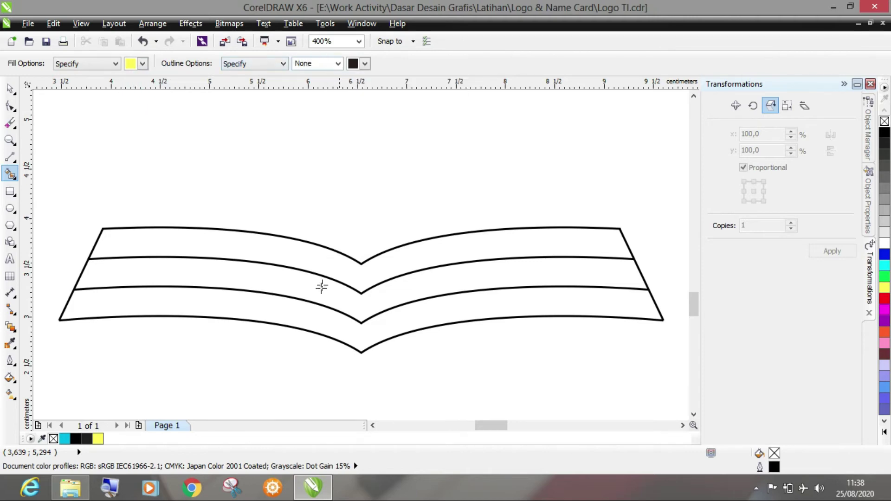
pyautogui.click(338, 64)
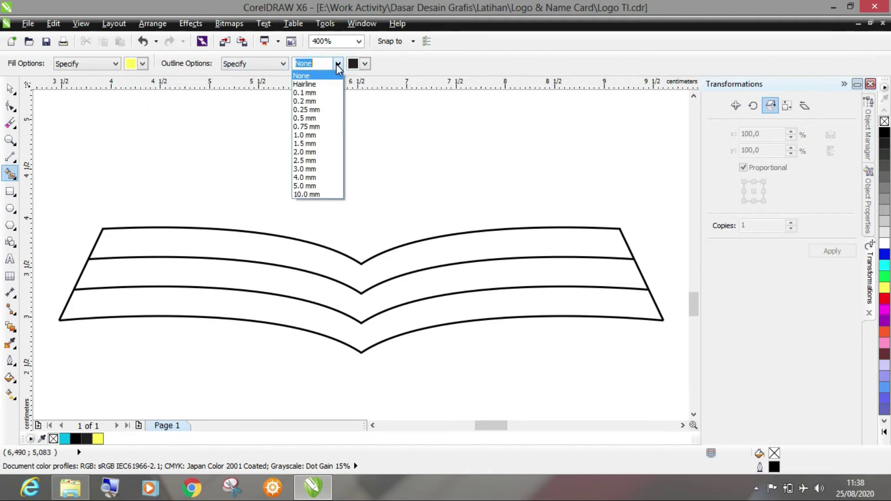
pyautogui.click(330, 76)
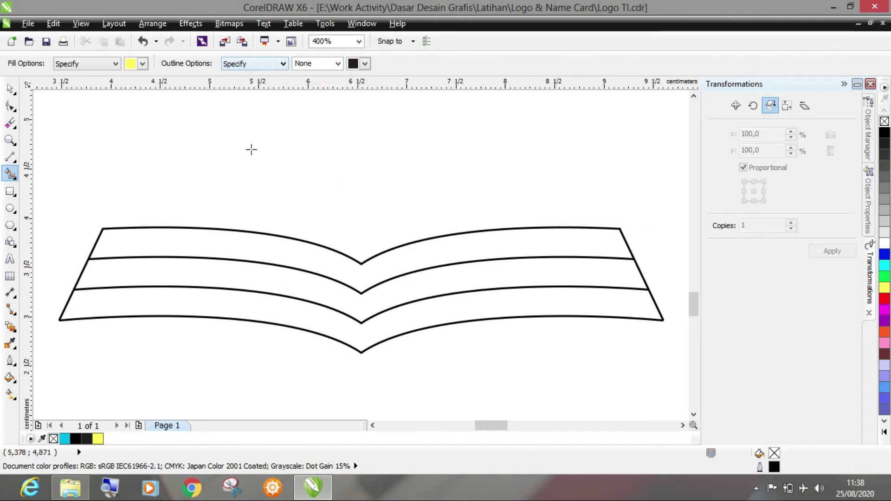
# Smart-fill the book's upper, middle and lower bands with yellow, and bring up the document's object list.
pyautogui.click(290, 253)
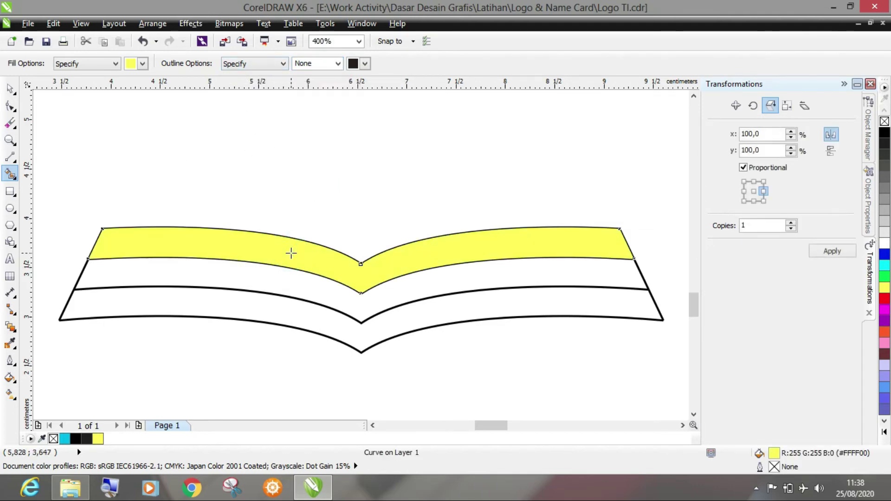
pyautogui.click(289, 280)
pyautogui.click(279, 312)
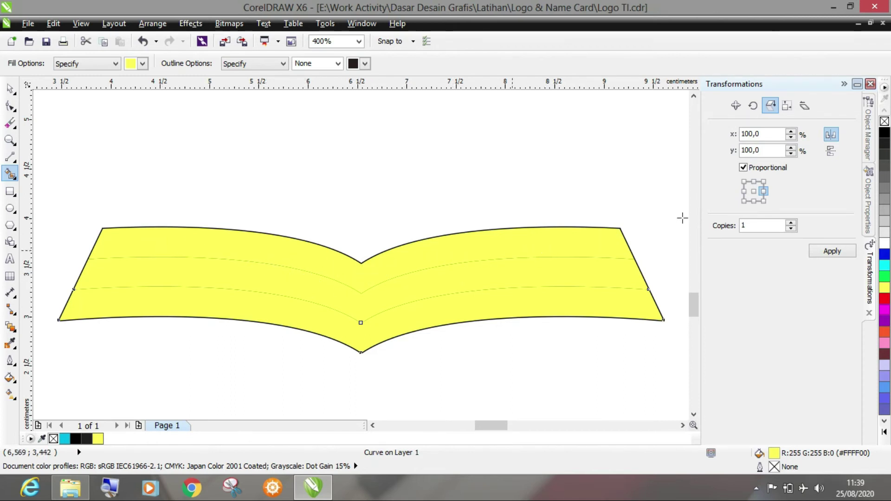
pyautogui.click(868, 137)
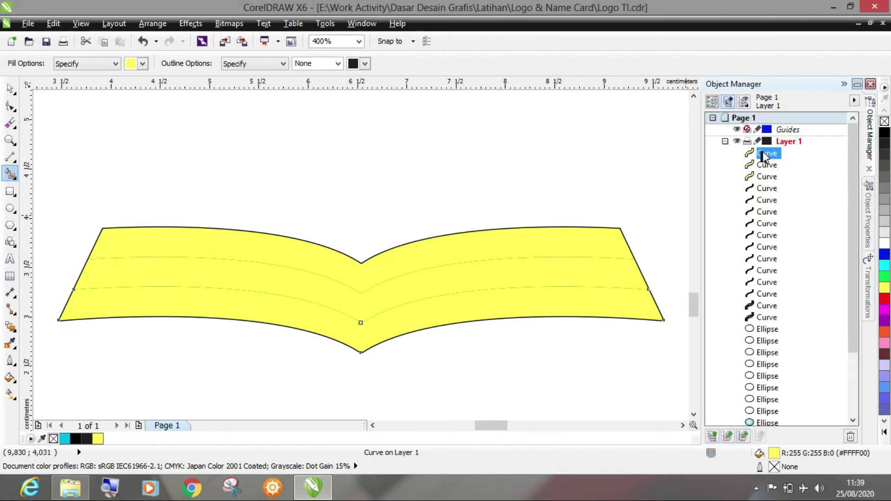
# Try moving the book's upper yellow band above the book, and undo the move.
pyautogui.click(10, 91)
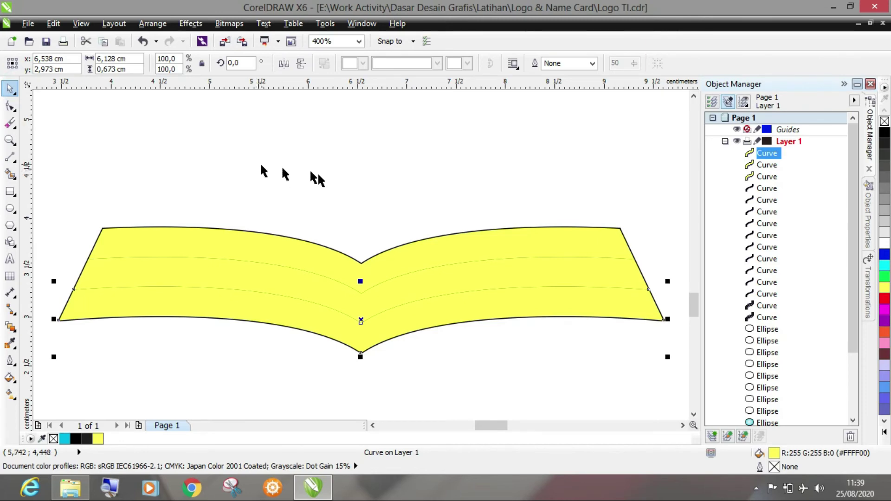
pyautogui.click(298, 204)
pyautogui.moveTo(297, 253); pyautogui.dragTo(295, 174)
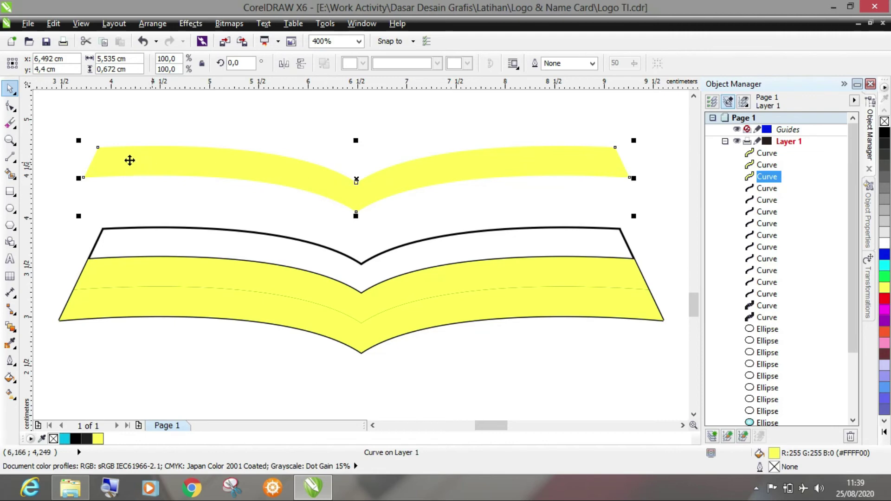
pyautogui.hotkey('ctrl', 'z')
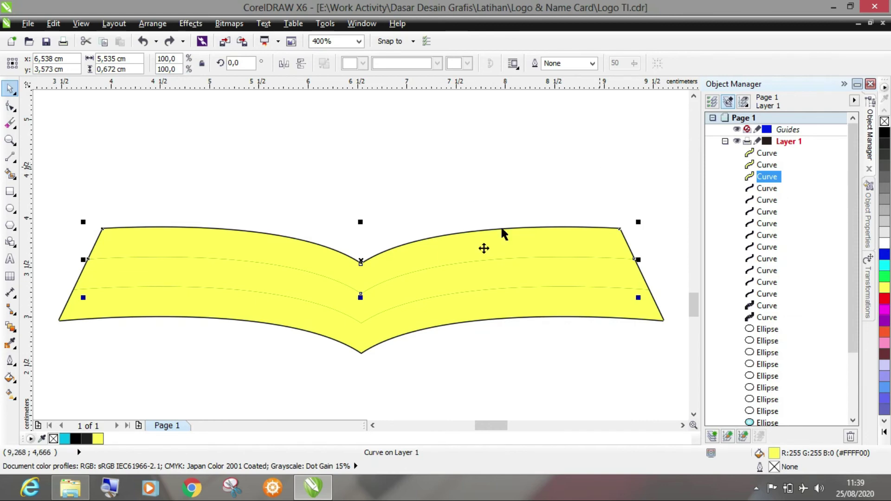
pyautogui.click(432, 200)
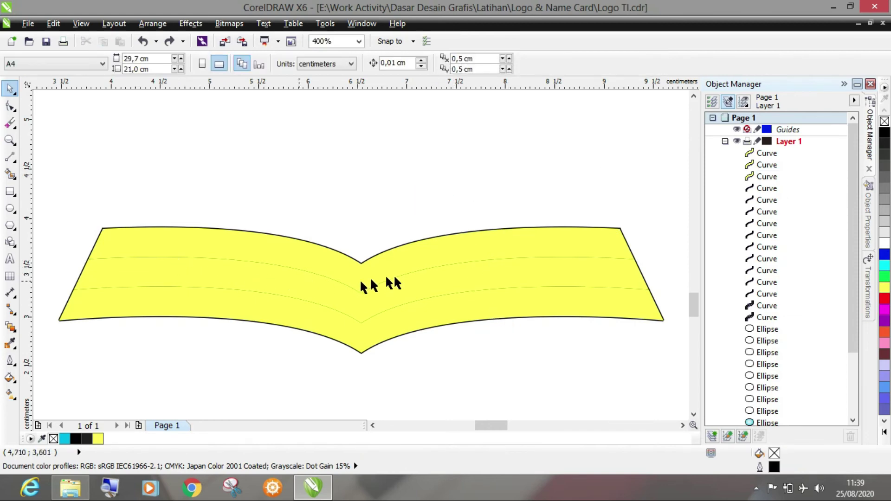
# Reorder the three yellow band curves beneath the book's black line curves in the object stacking, and deselect them.
pyautogui.click(771, 156)
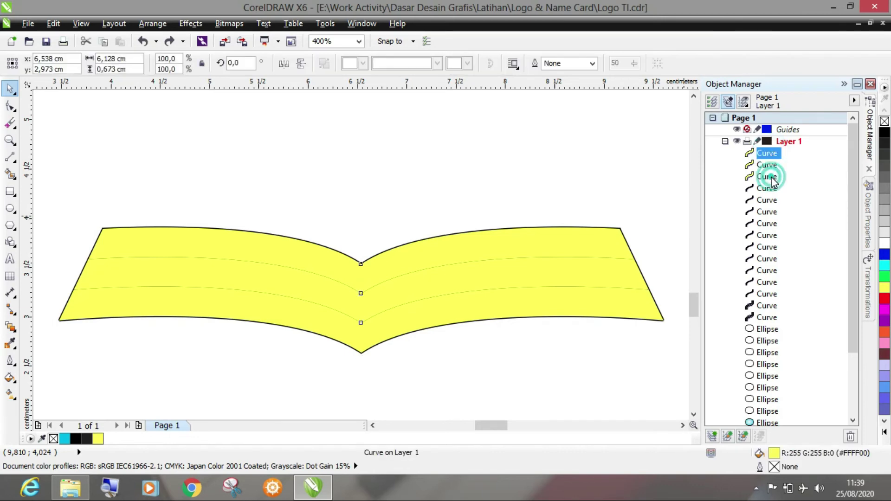
pyautogui.keyDown('shift'); pyautogui.click(772, 179); pyautogui.keyUp('shift')
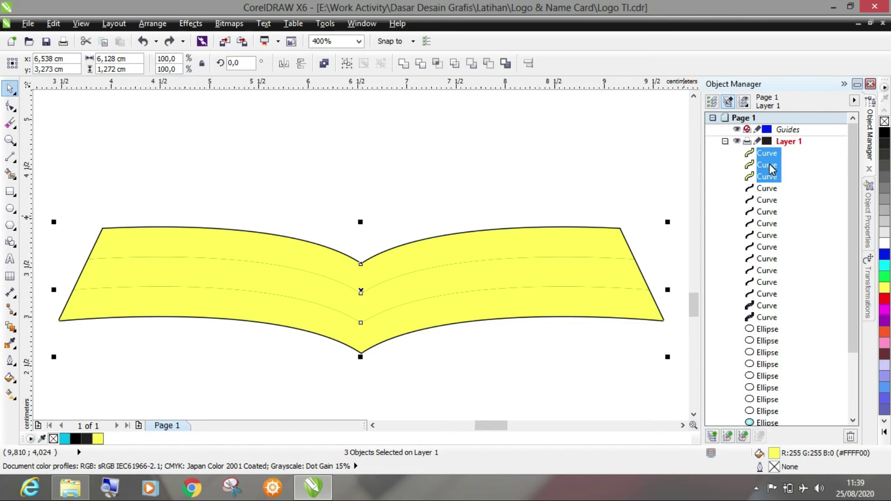
pyautogui.moveTo(772, 164); pyautogui.dragTo(755, 306)
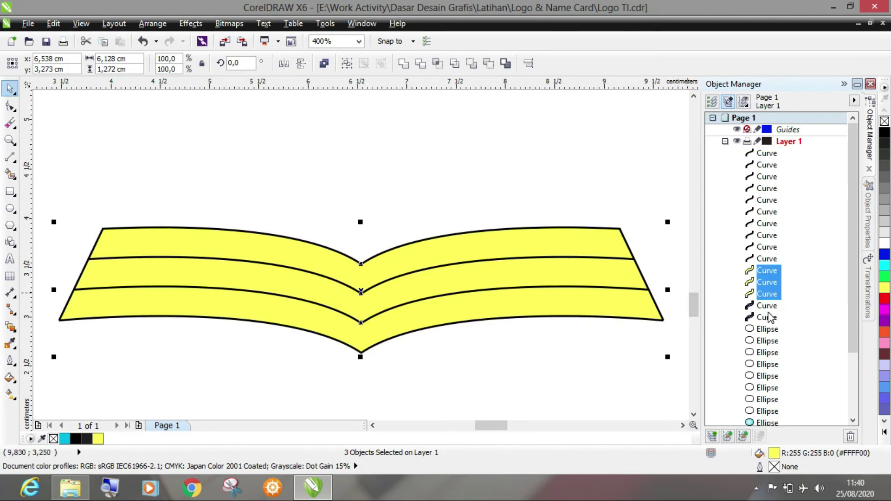
pyautogui.click(512, 180)
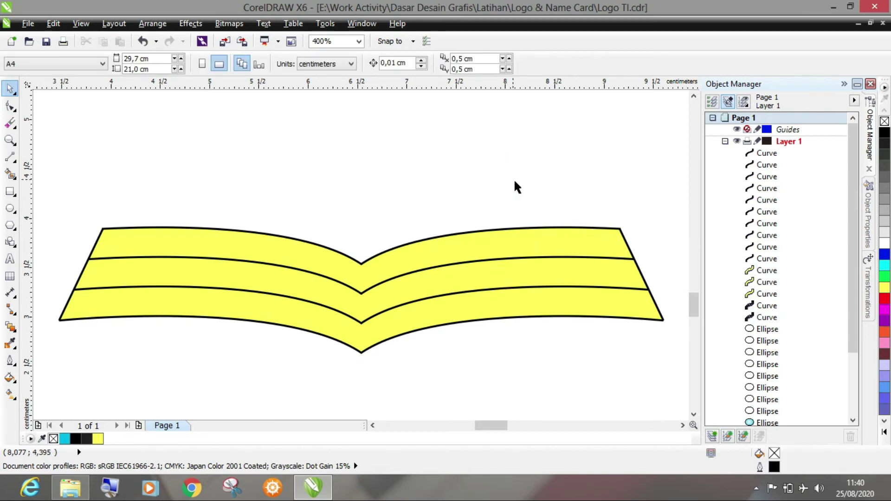
# Try moving one of the book's right-hand page lines away from the book, and undo the move.
pyautogui.scroll(-2, 252, 156)
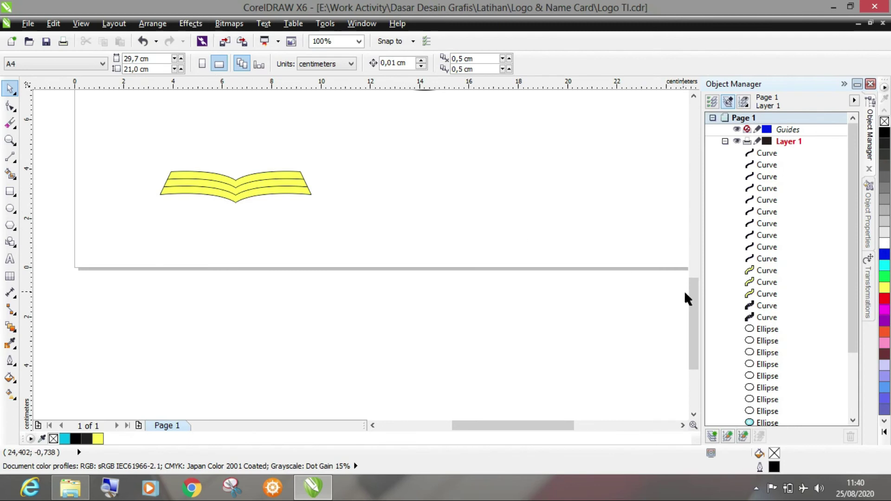
pyautogui.moveTo(691, 295); pyautogui.dragTo(691, 268)
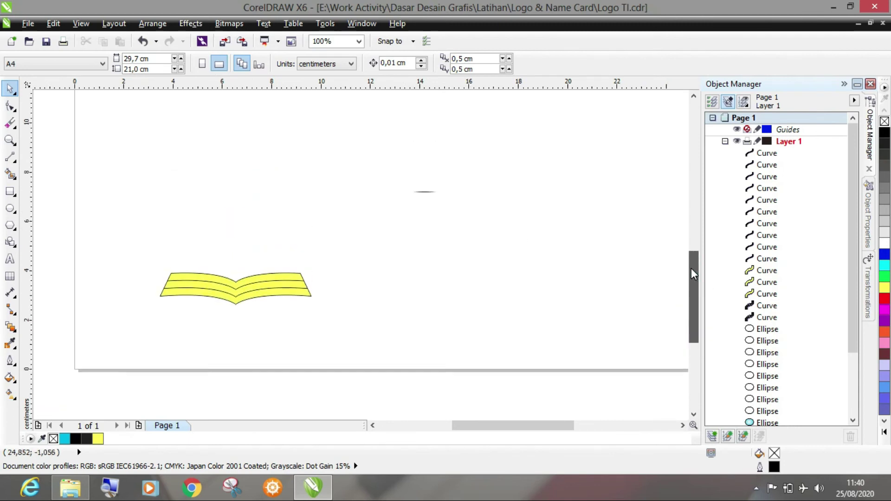
pyautogui.click(280, 295)
pyautogui.moveTo(281, 295); pyautogui.dragTo(307, 276)
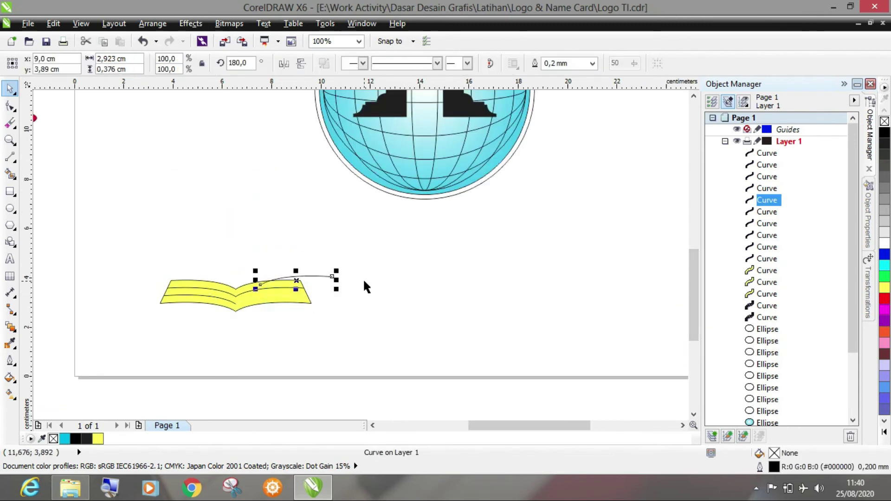
pyautogui.hotkey('ctrl', 'z')
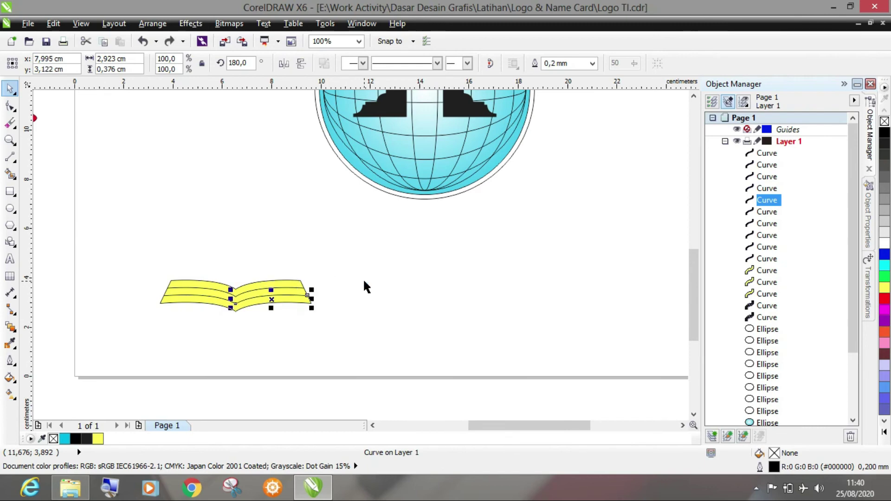
pyautogui.click(364, 281)
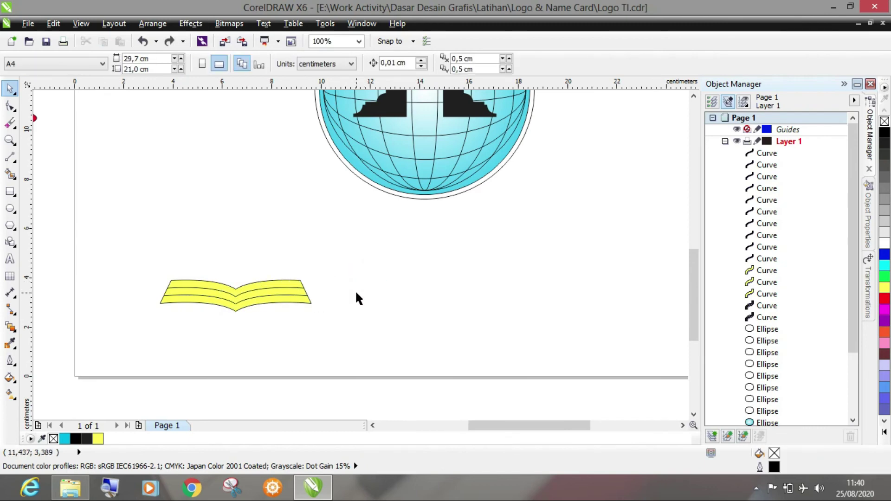
# Group all the open book's lines and yellow bands into one object, and deselect it.
pyautogui.moveTo(130, 244); pyautogui.dragTo(365, 341)
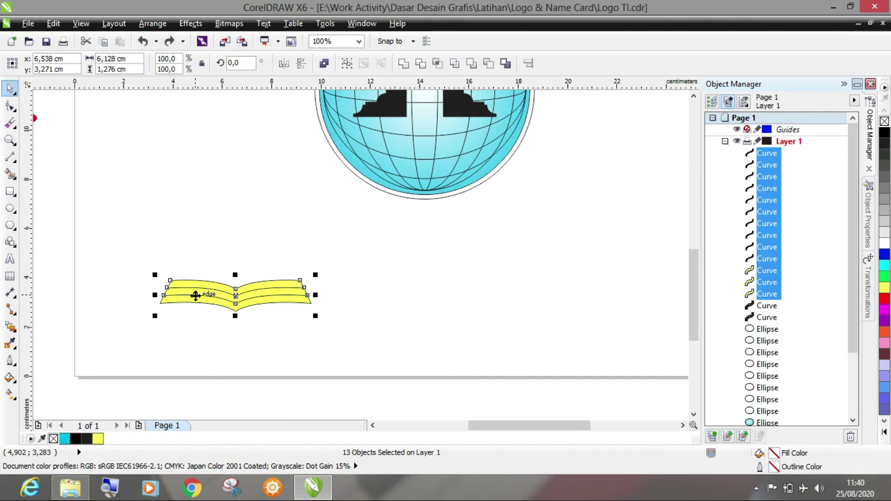
pyautogui.scroll(1, 196, 296)
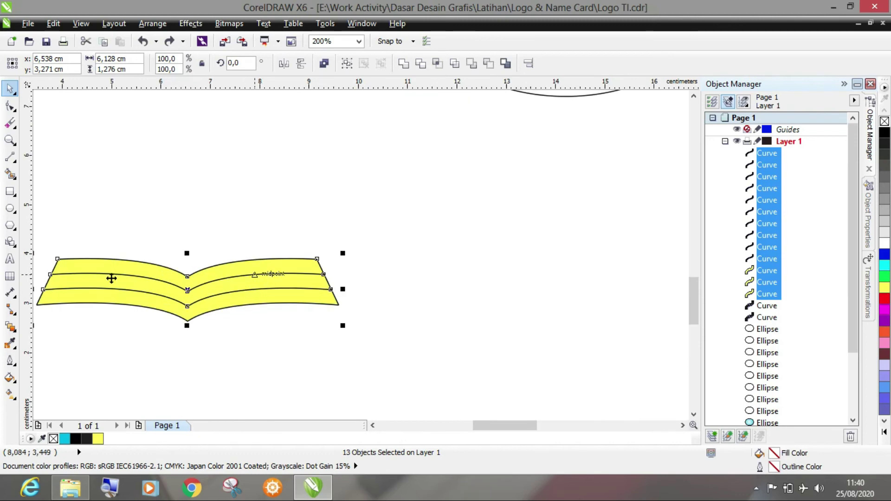
pyautogui.rightClick(242, 285)
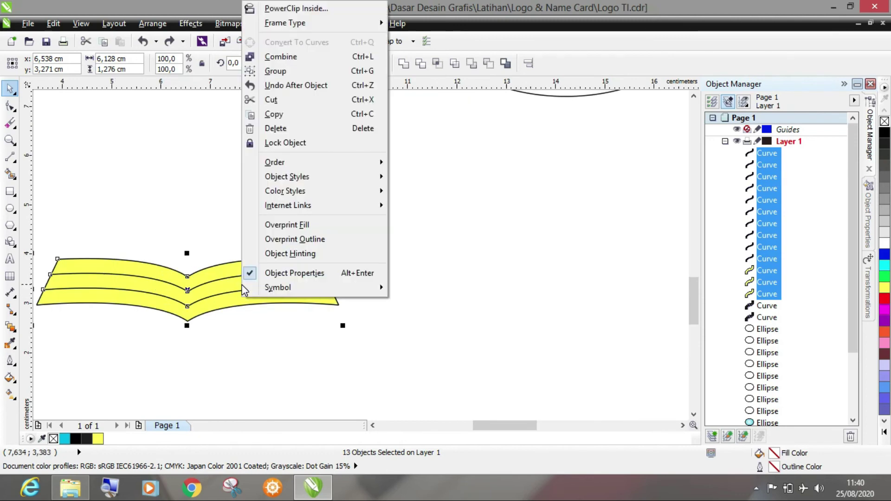
pyautogui.click(299, 71)
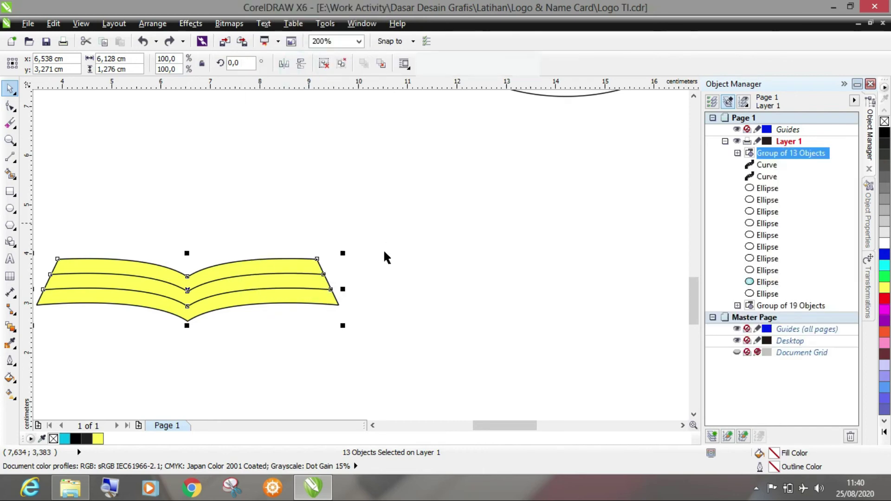
pyautogui.click(436, 207)
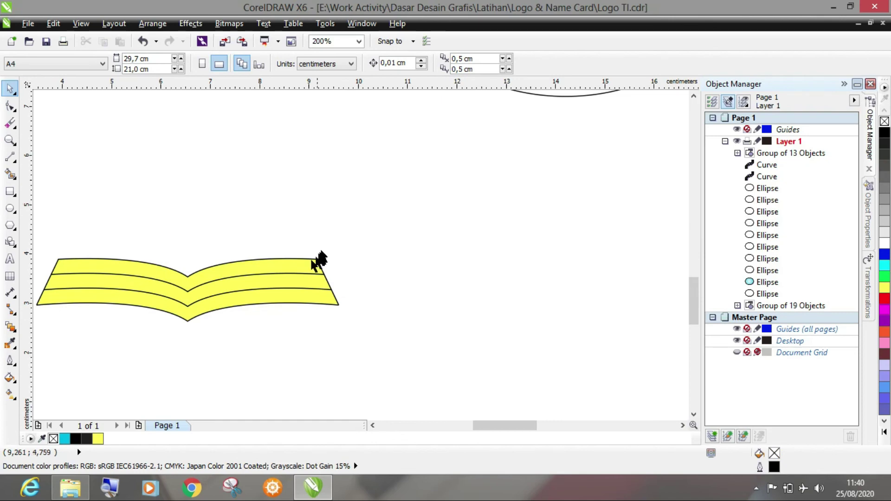
# Move the grouped book closer to the globe, centring it at about X 9.53 cm, Y 4.89 cm.
pyautogui.moveTo(44, 193); pyautogui.dragTo(340, 219)
pyautogui.click(267, 274)
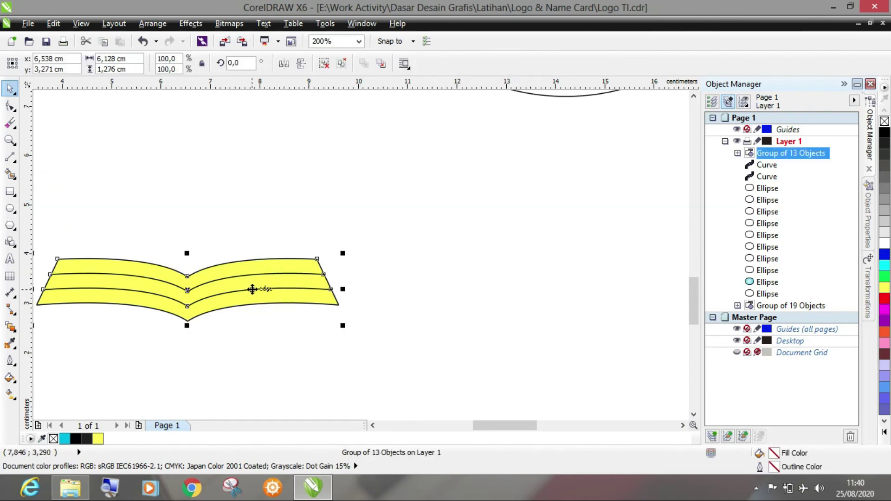
pyautogui.moveTo(262, 292); pyautogui.dragTo(423, 219)
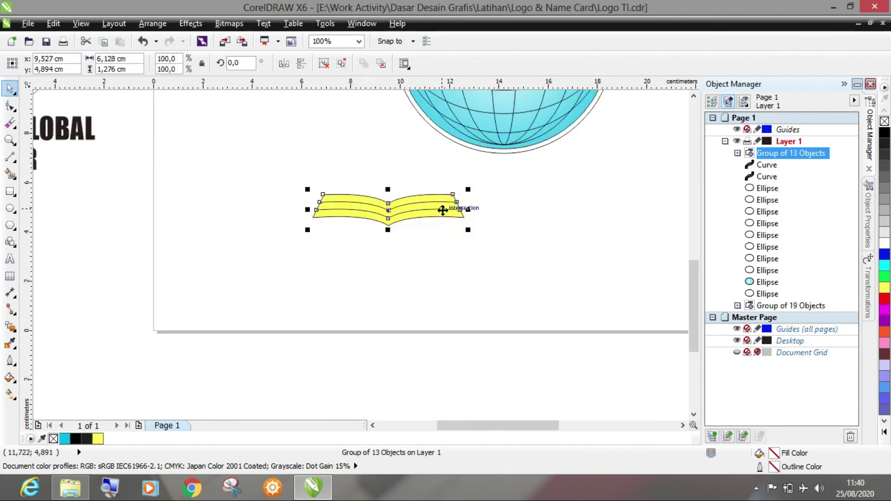
# Group the two black temple gate curves on the globe.
pyautogui.scroll(-1, 441, 209)
pyautogui.moveTo(694, 277); pyautogui.dragTo(694, 241)
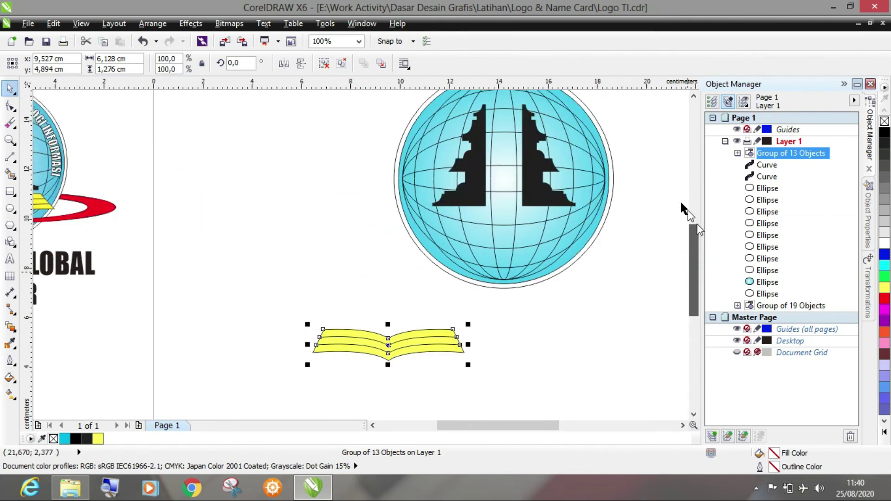
pyautogui.click(777, 166)
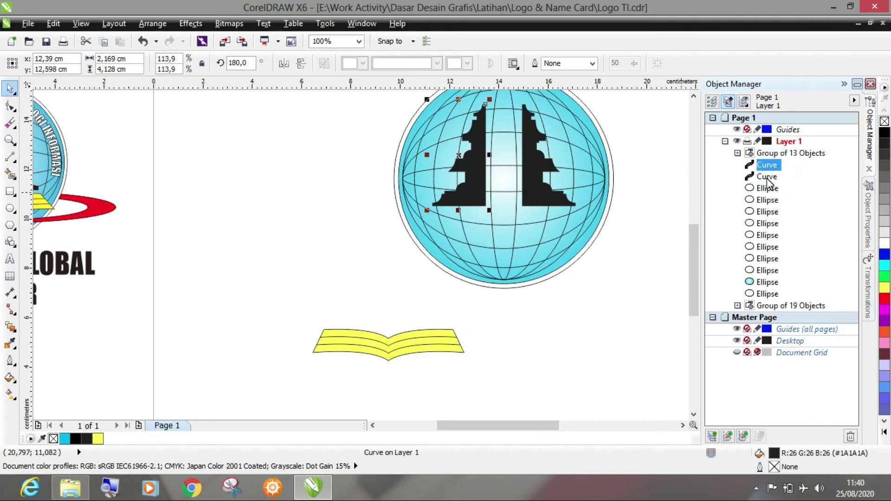
pyautogui.keyDown('shift'); pyautogui.click(766, 176); pyautogui.keyUp('shift')
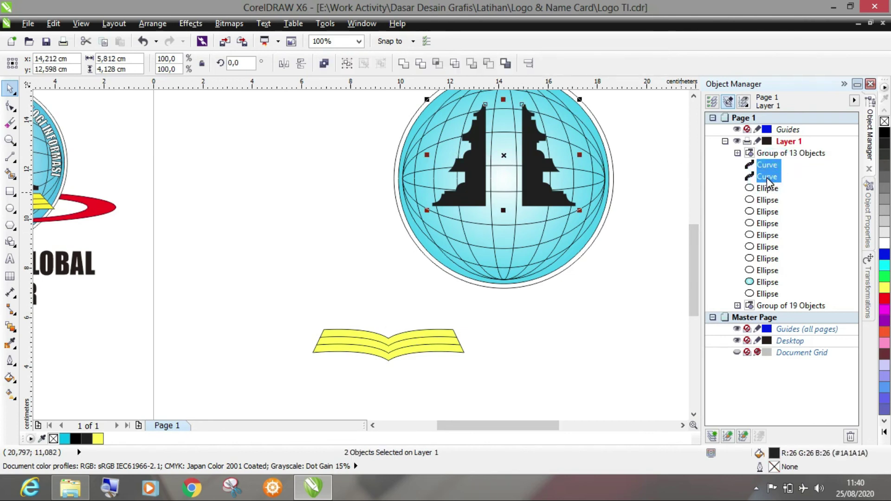
pyautogui.hotkey('ctrl', 'g')
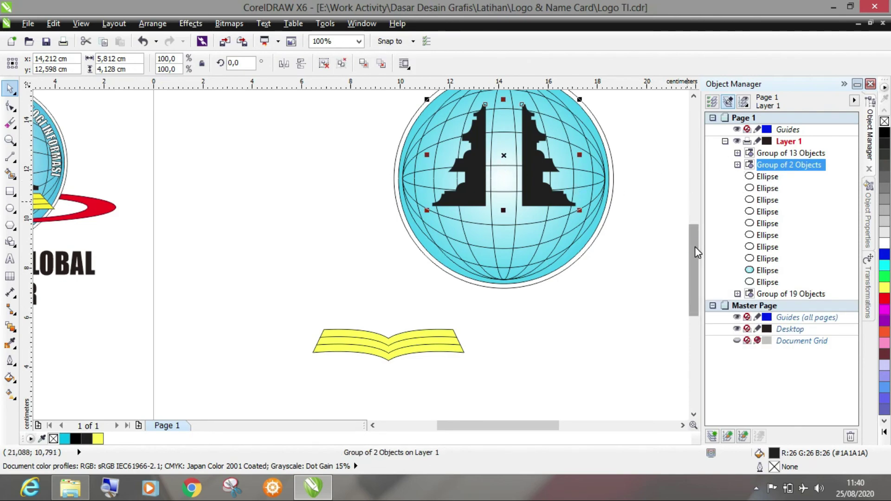
# Try moving one of the globe's grid ellipses off the globe, undo the move, and deselect everything.
pyautogui.moveTo(694, 250); pyautogui.dragTo(702, 227)
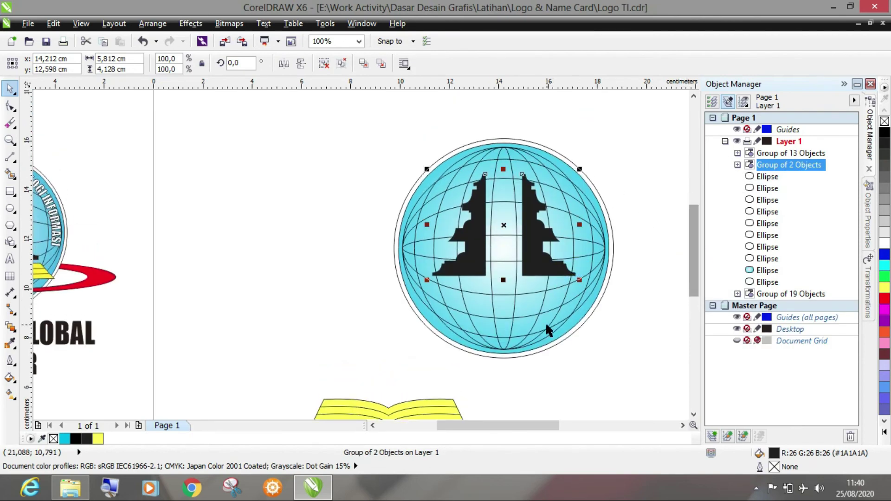
pyautogui.keyDown('ctrl'); pyautogui.click(546, 301); pyautogui.keyUp('ctrl')
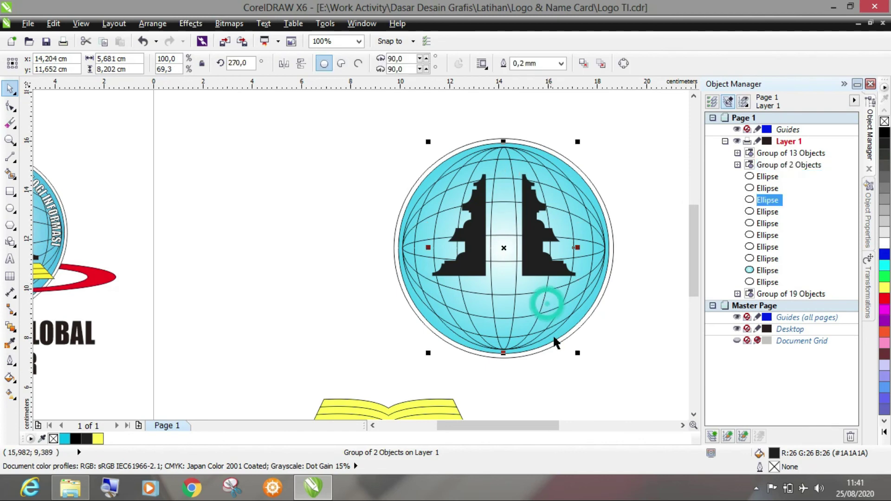
pyautogui.moveTo(541, 310); pyautogui.dragTo(369, 319)
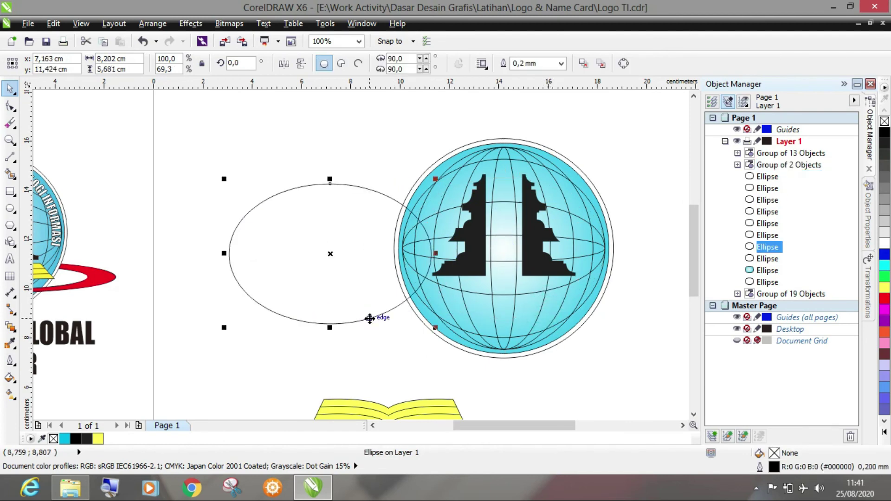
pyautogui.hotkey('ctrl', 'z')
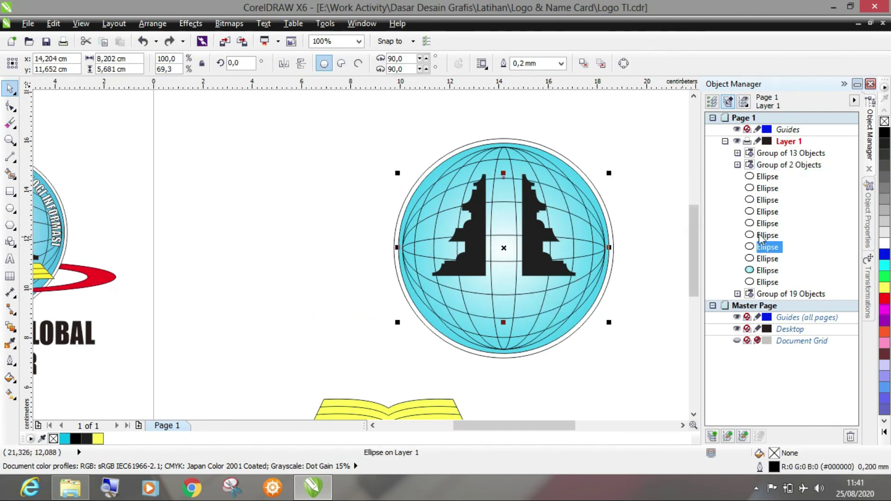
pyautogui.click(769, 178)
pyautogui.click(598, 159)
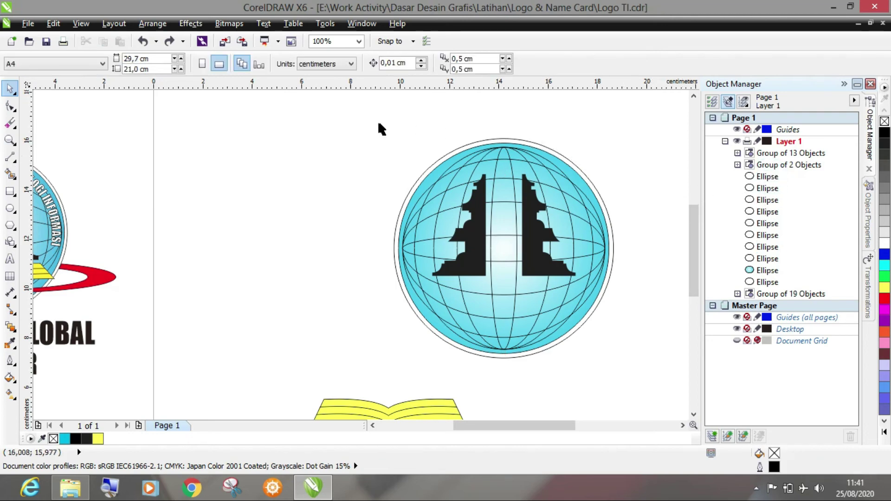
# Group only the globe's ten ellipses, leaving out the temple gate group, and deselect the new group.
pyautogui.moveTo(346, 113); pyautogui.dragTo(642, 377)
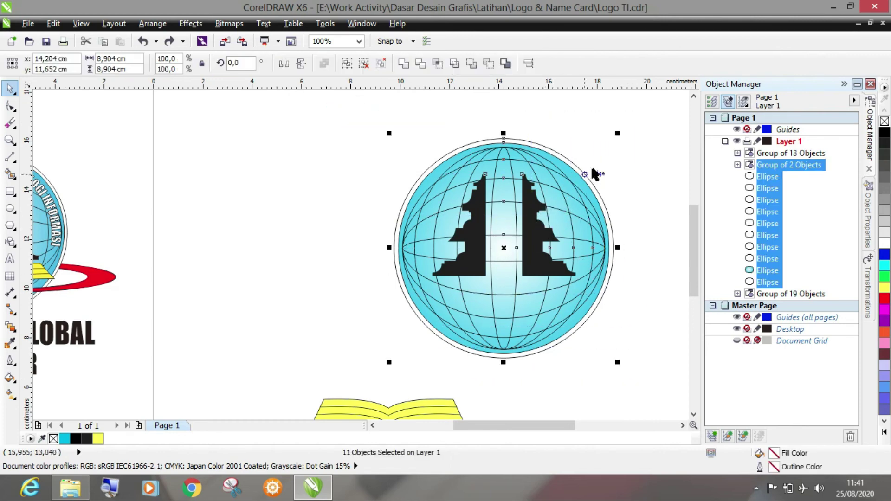
pyautogui.click(644, 151)
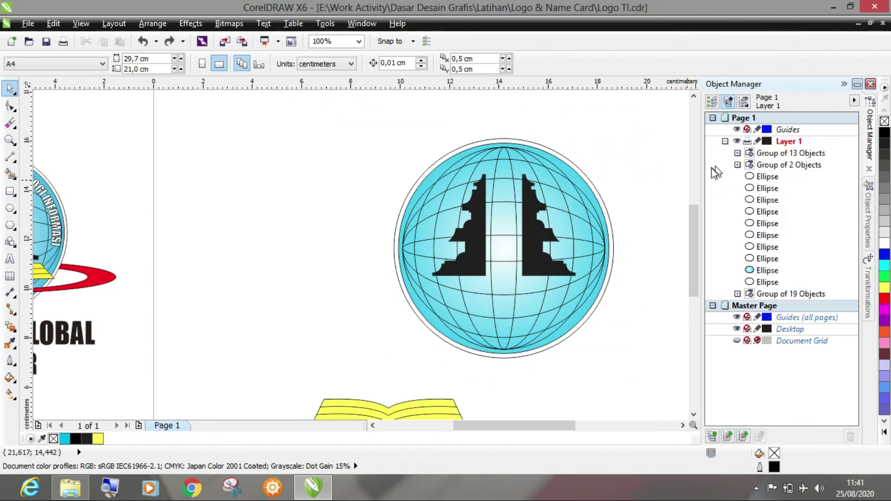
pyautogui.click(770, 178)
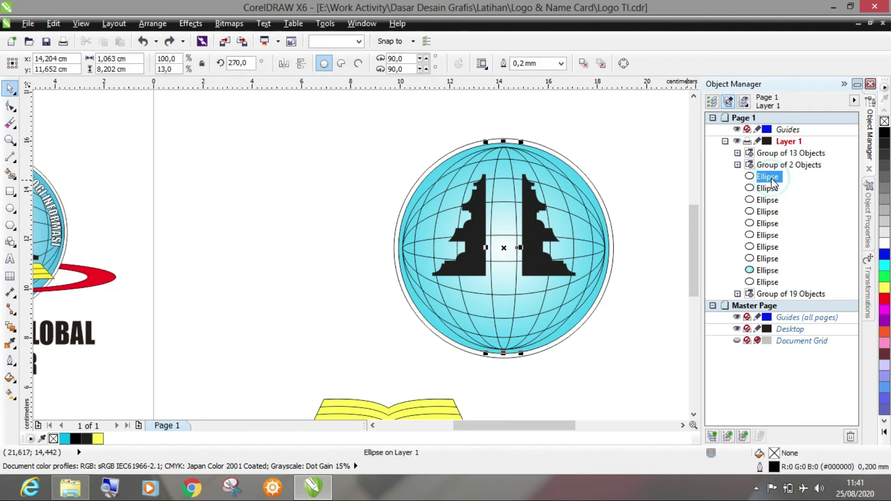
pyautogui.keyDown('shift'); pyautogui.click(767, 282); pyautogui.keyUp('shift')
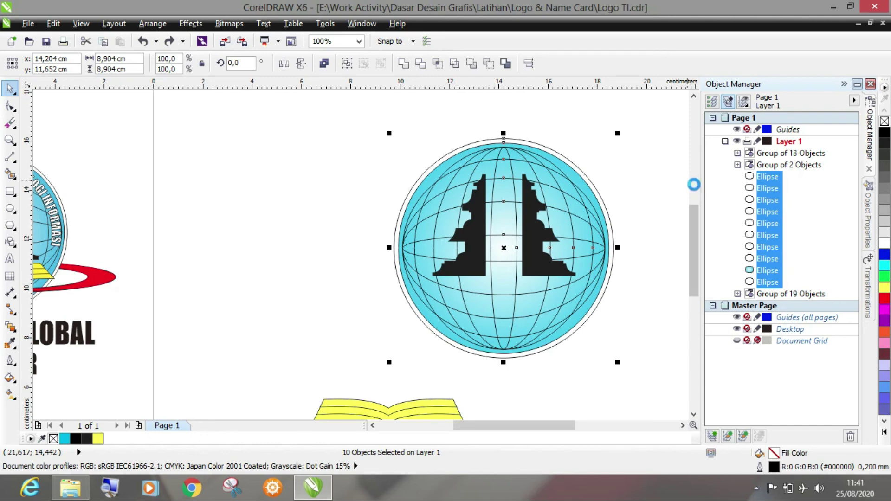
pyautogui.hotkey('ctrl', 'g')
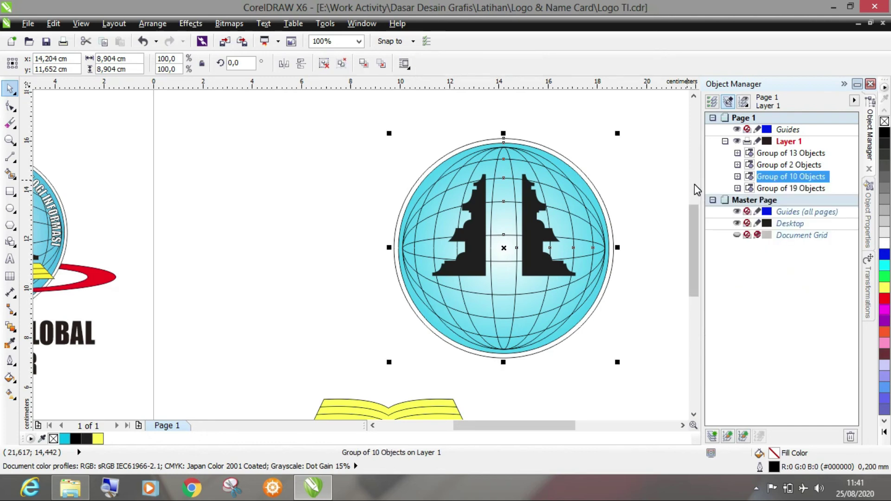
pyautogui.click(652, 182)
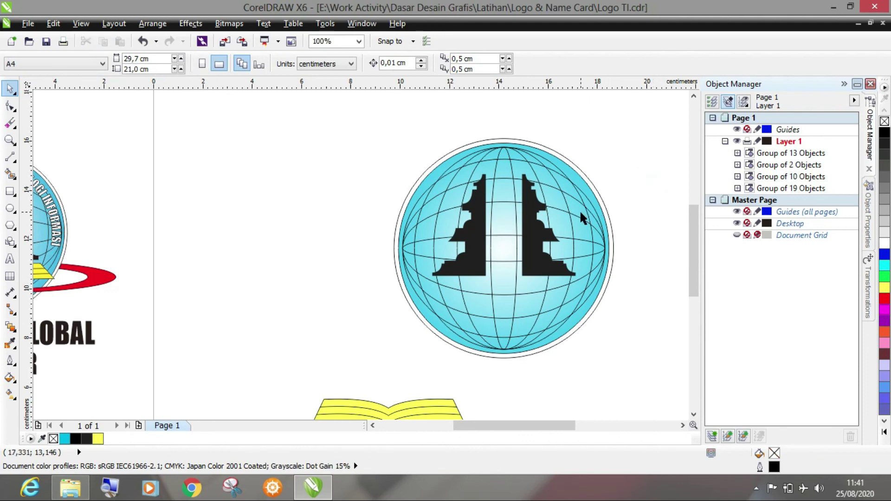
# Try moving the globe group away from the black temple gate, and undo the move.
pyautogui.click(579, 222)
pyautogui.moveTo(567, 223); pyautogui.dragTo(488, 204)
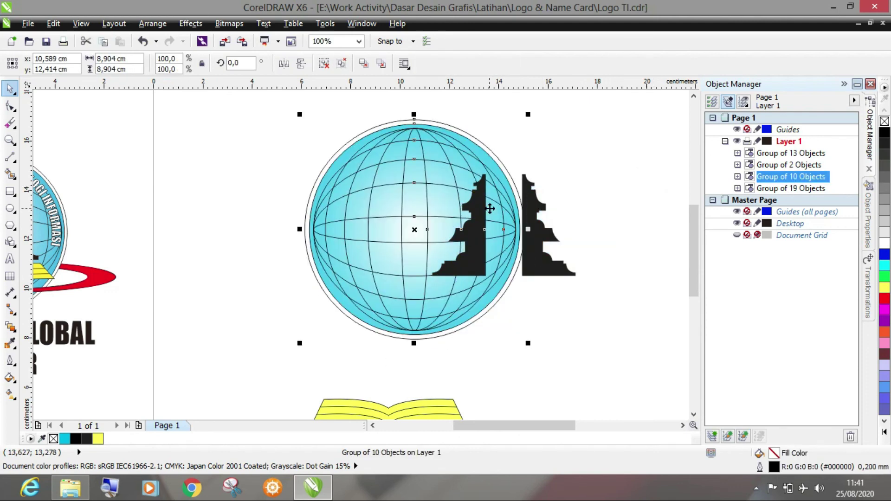
pyautogui.hotkey('ctrl', 'z')
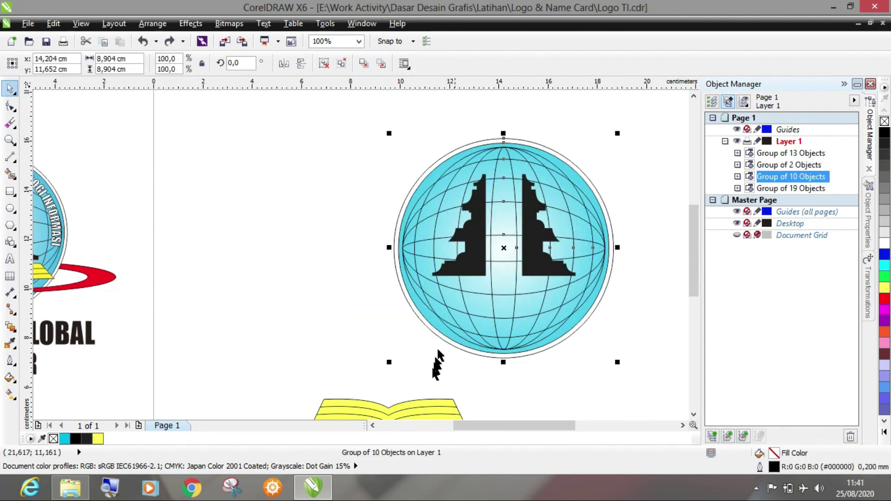
# Move the yellow book group onto the globe just below the temple gate, centred at about X 14.2 cm, Y 9.66 cm.
pyautogui.click(429, 413)
pyautogui.moveTo(429, 412); pyautogui.dragTo(543, 303)
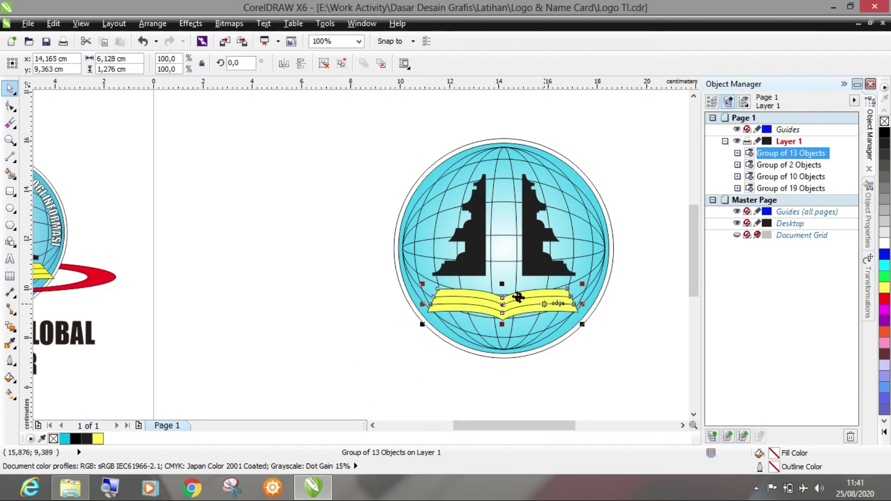
pyautogui.scroll(2, 534, 301)
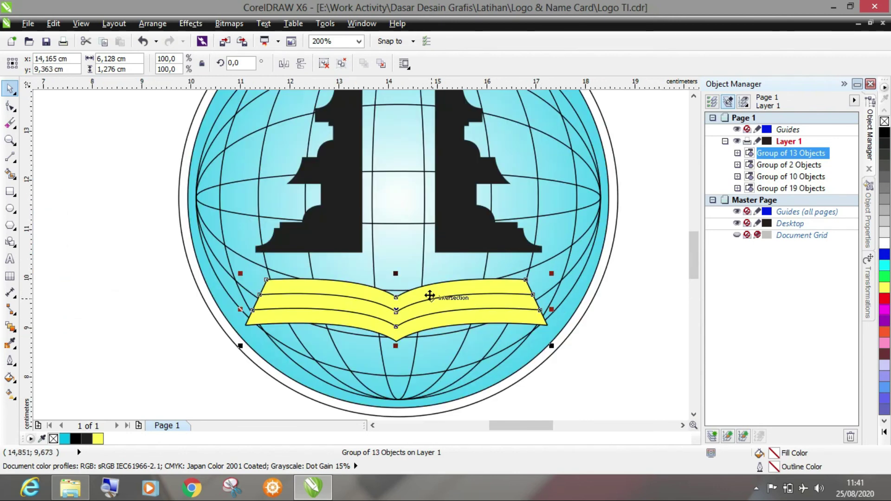
pyautogui.moveTo(427, 295); pyautogui.dragTo(425, 287)
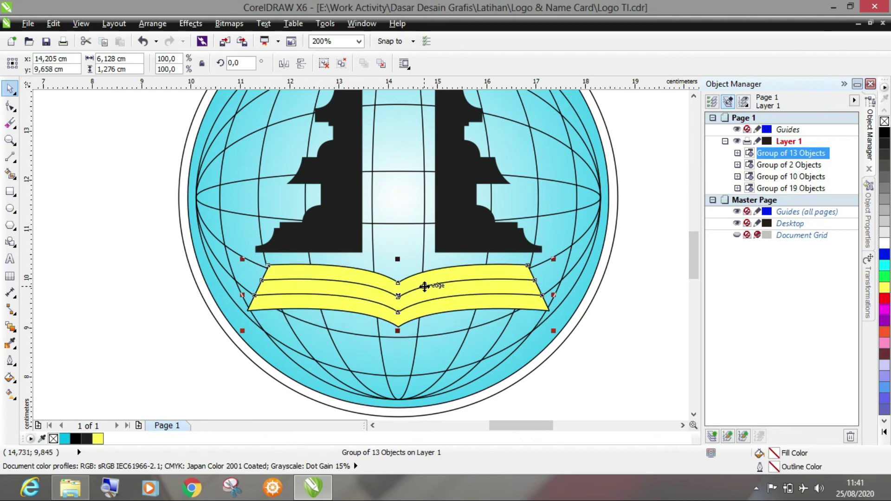
# Enlarge the book group proportionally about its centre to about 7.43 cm wide, and nudge it down to about Y 9.56 cm.
pyautogui.moveTo(553, 331); pyautogui.dragTo(585, 344)
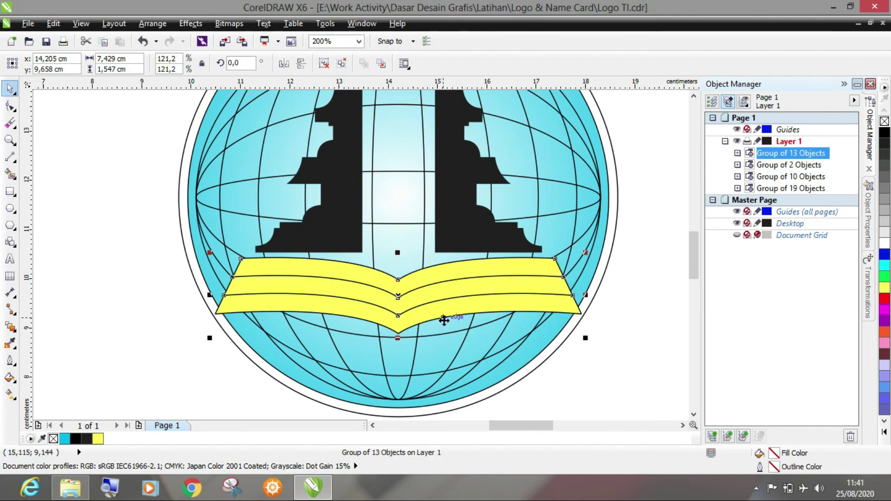
pyautogui.scroll(-4, 398, 305)
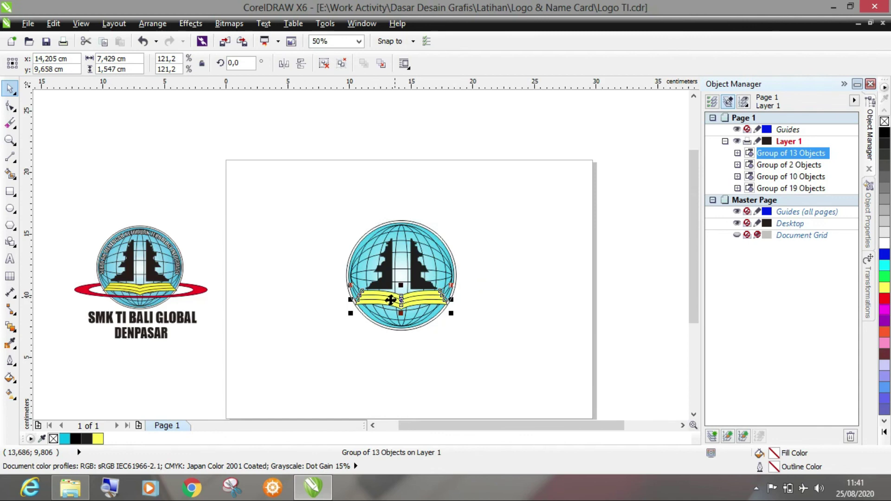
pyautogui.scroll(4, 117, 284)
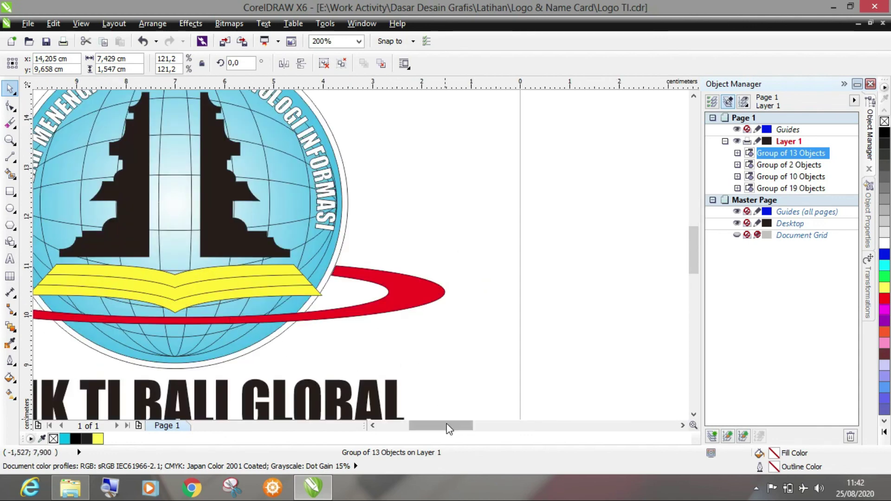
pyautogui.moveTo(453, 425); pyautogui.dragTo(556, 427)
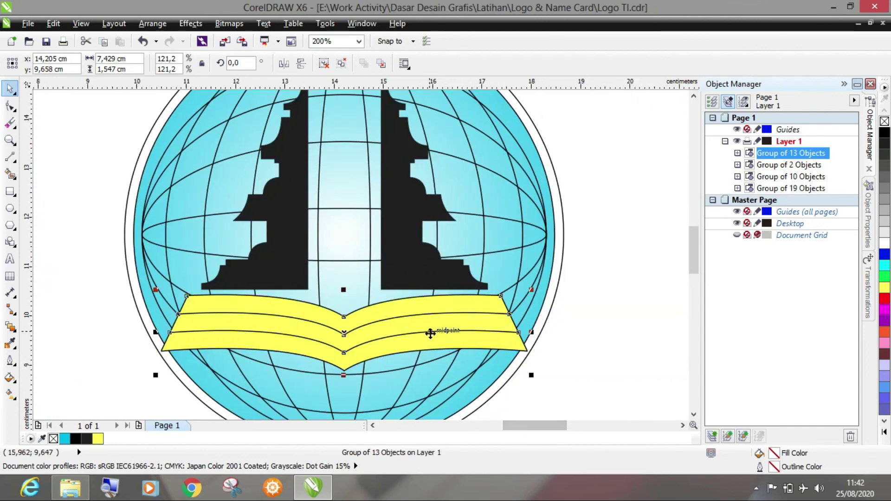
pyautogui.press('Down')
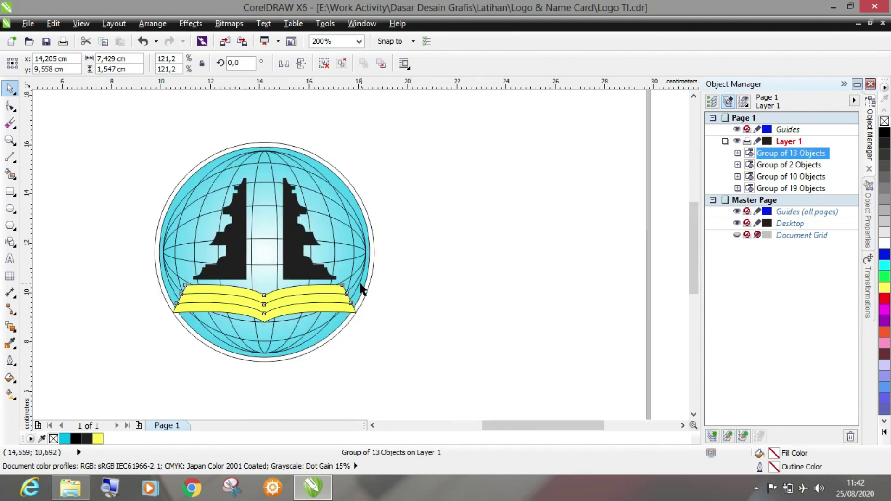
# Try flattening the book group to about 1.18 cm high and widening it to about 7.85 cm, and undo both changes.
pyautogui.press('F3')
pyautogui.moveTo(525, 428); pyautogui.dragTo(486, 428)
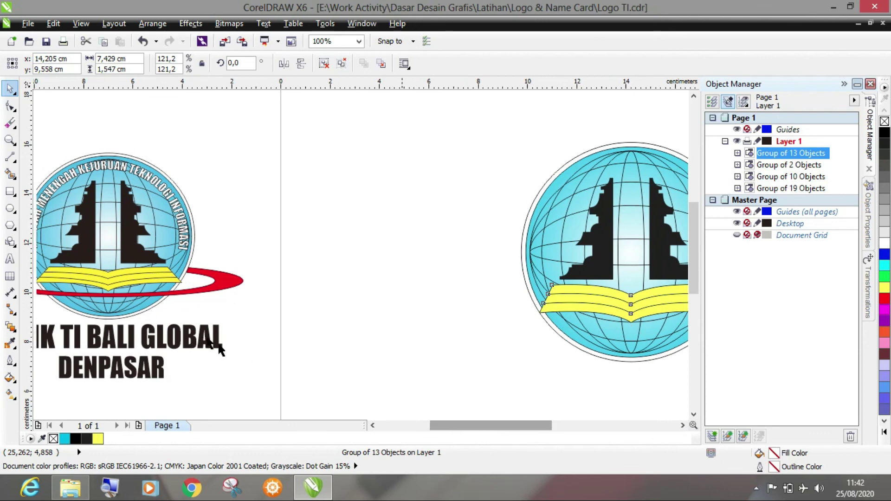
pyautogui.click(516, 427)
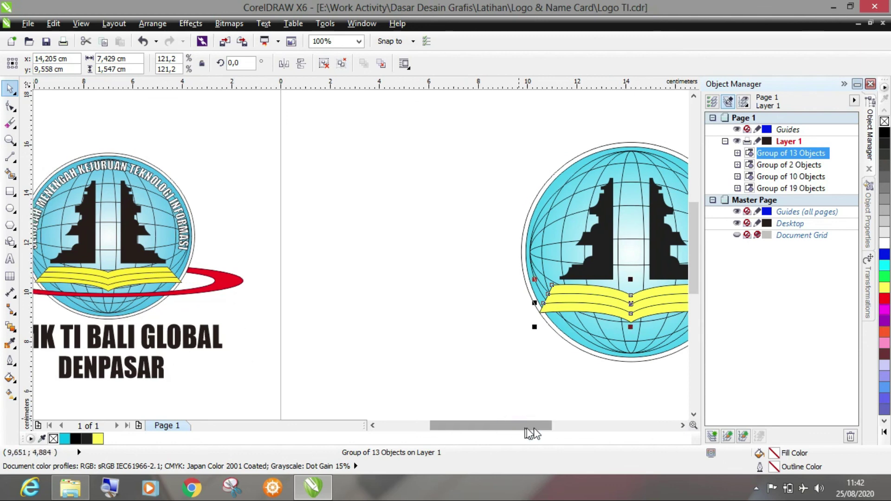
pyautogui.moveTo(526, 429); pyautogui.dragTo(561, 429)
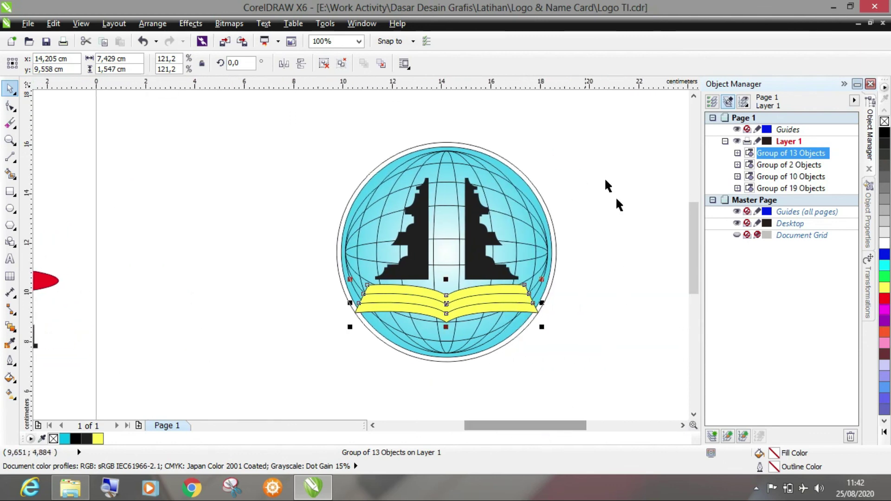
pyautogui.scroll(-1, 328, 236)
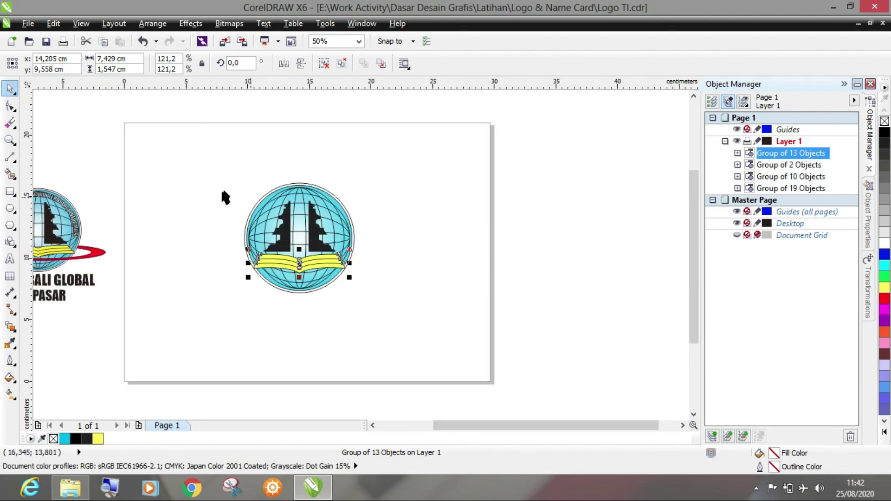
pyautogui.scroll(2, 285, 255)
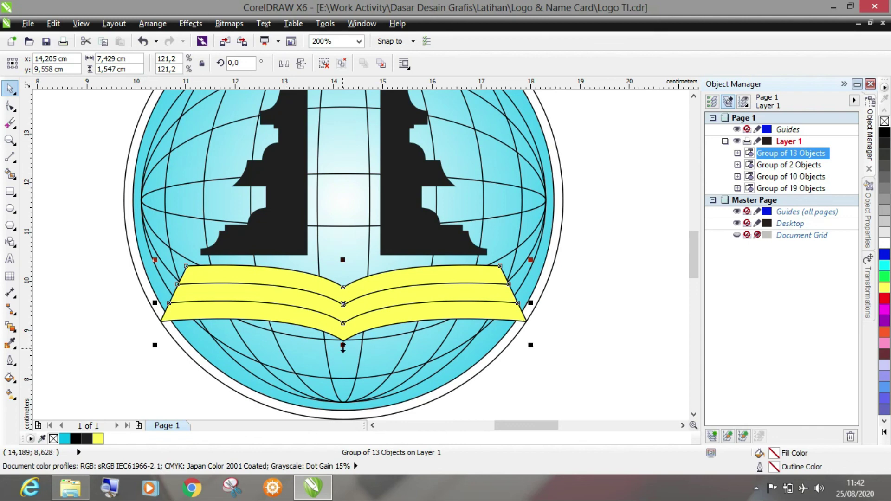
pyautogui.moveTo(342, 345)
pyautogui.mouseDown()
pyautogui.moveTo(343, 334)
pyautogui.moveTo(341, 344)
pyautogui.mouseUp()
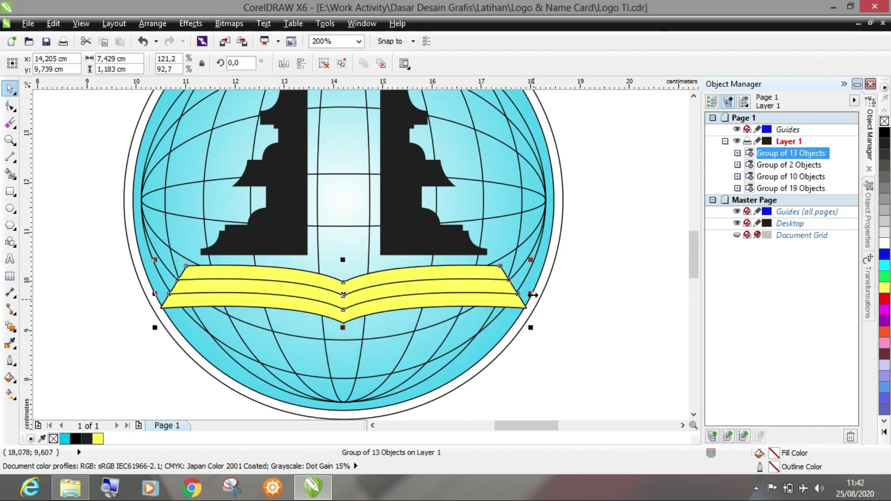
pyautogui.moveTo(532, 295); pyautogui.dragTo(542, 295)
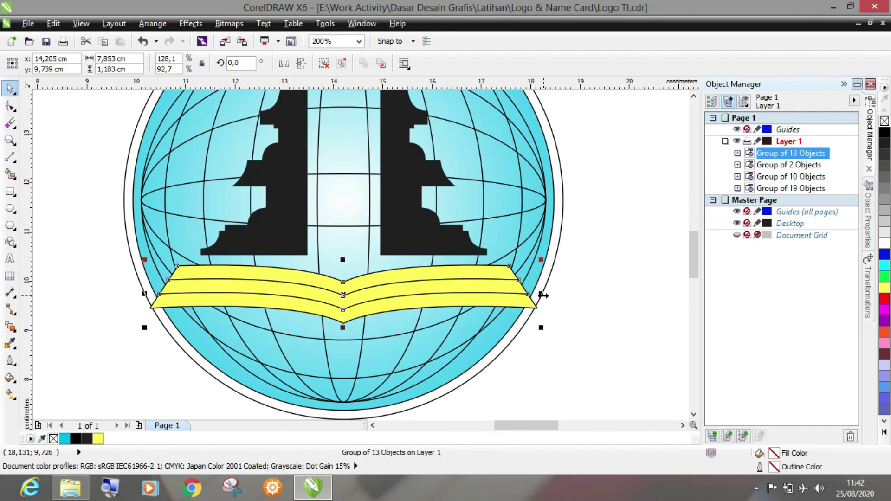
pyautogui.hotkey('ctrl', 'z')
pyautogui.hotkey('ctrl', 'z')
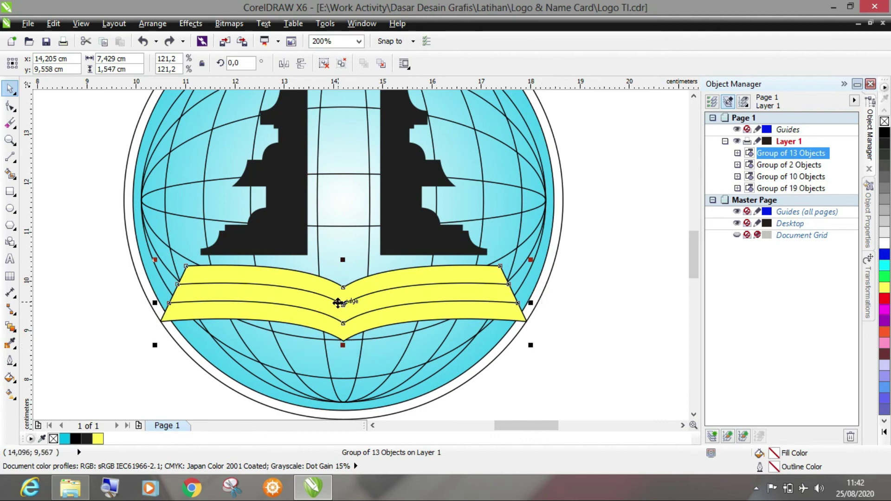
# Deselect the book group on the globe.
pyautogui.scroll(-1, 338, 303)
pyautogui.click(180, 252)
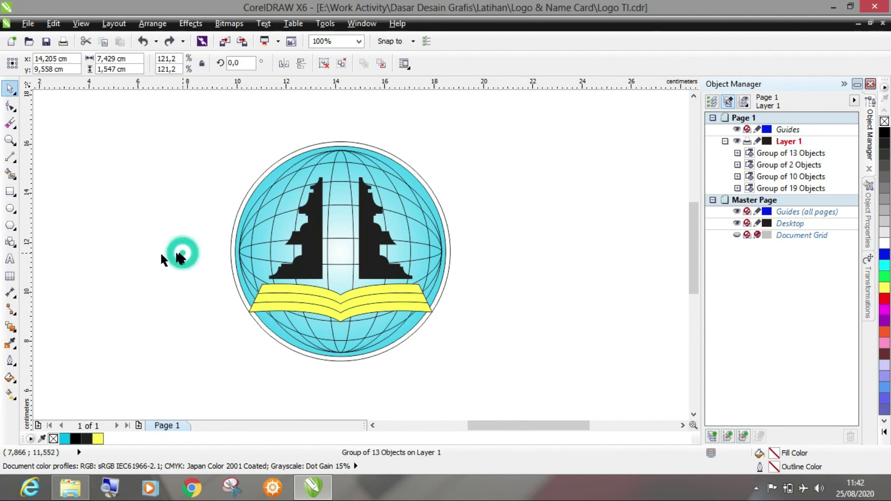
pyautogui.scroll(1, 318, 254)
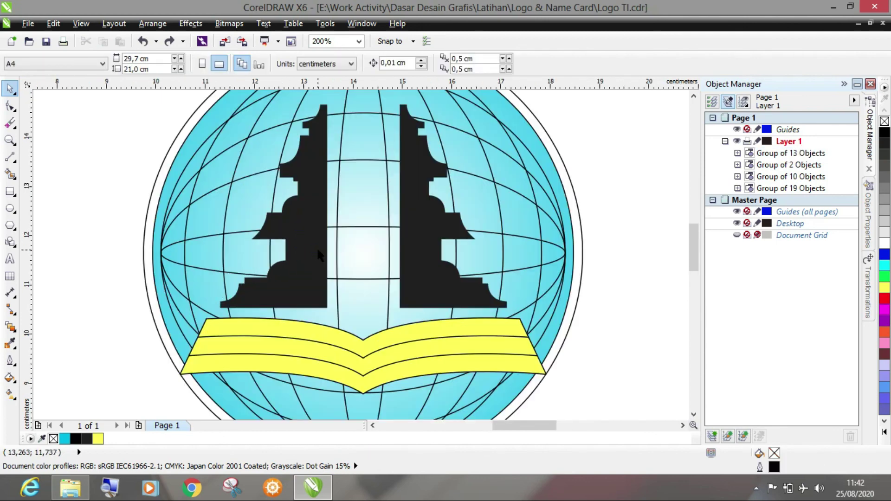